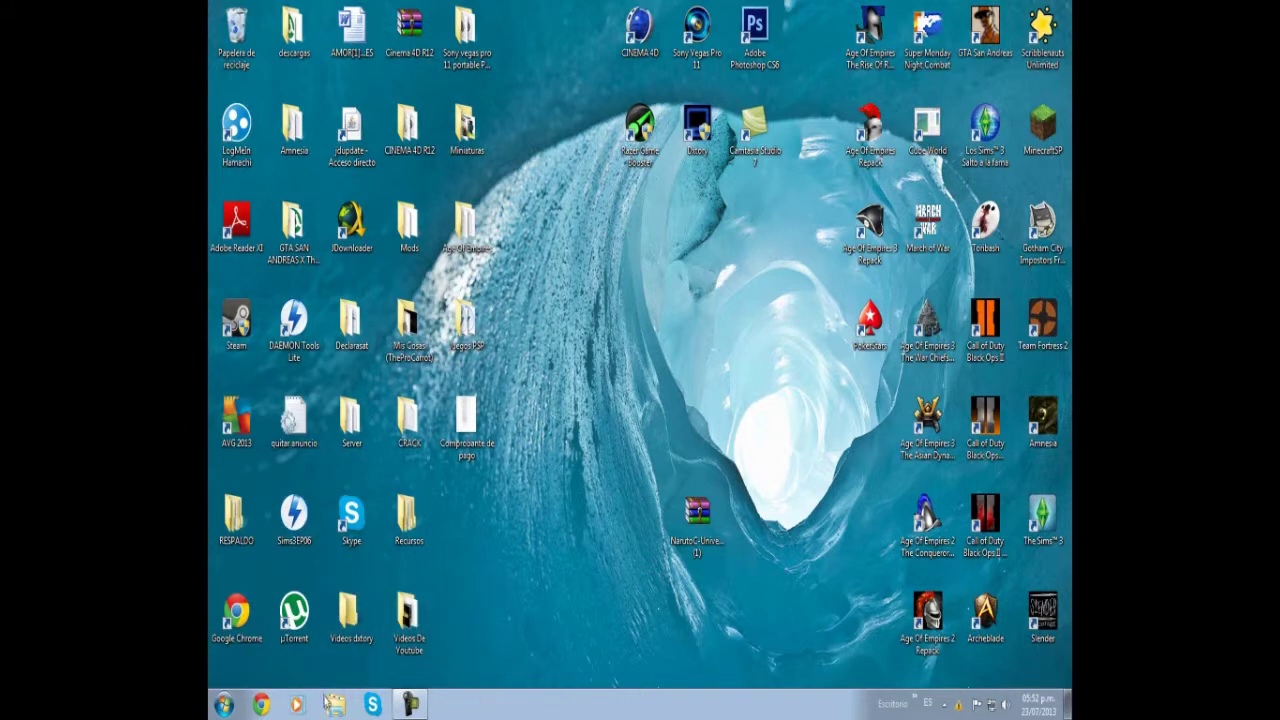
Open the %appdata% Roaming folder and go into the bin folder inside .minecraft
{"action": "left_click", "coordinate": [223, 705]}
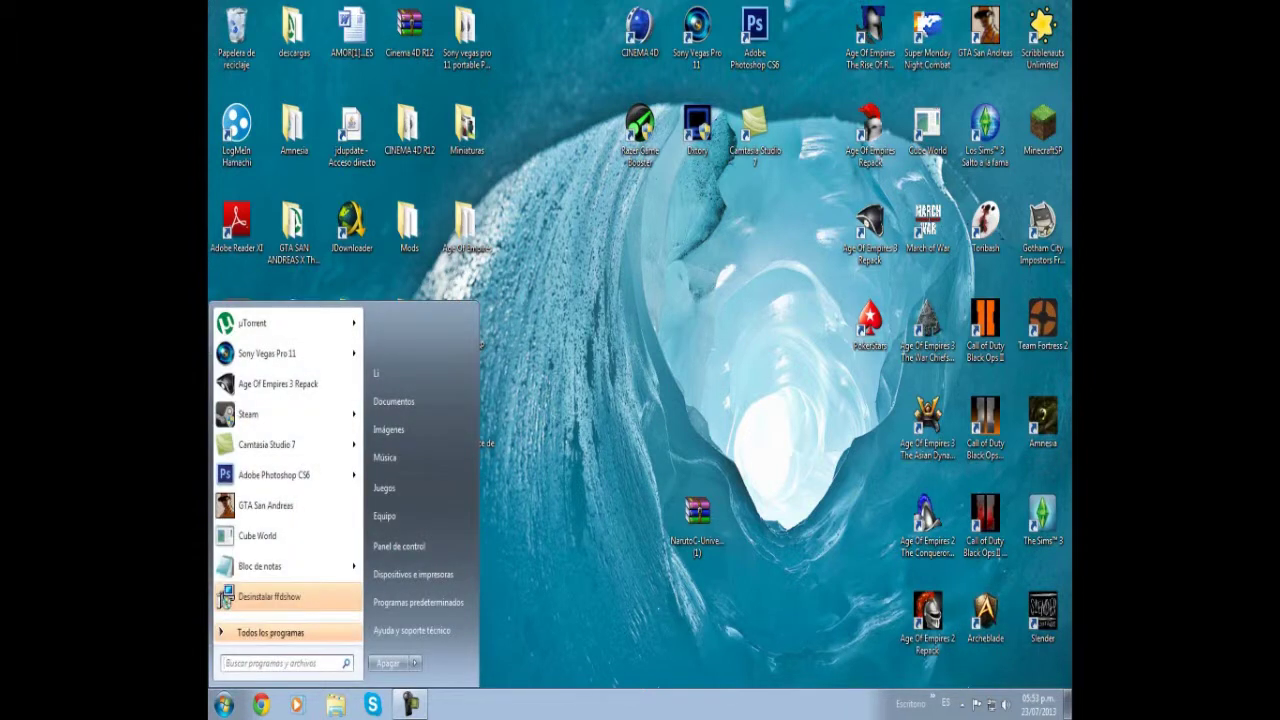
{"action": "type", "text": "%appdata%"}
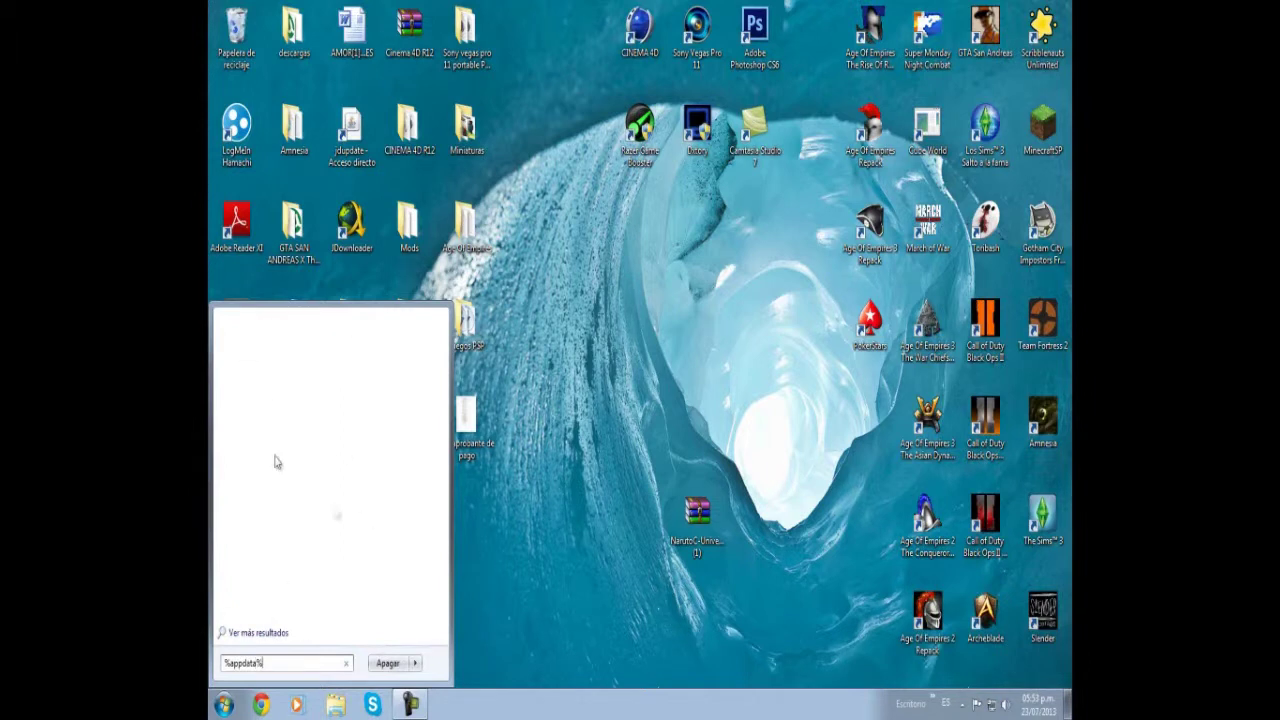
{"action": "key", "text": "Return"}
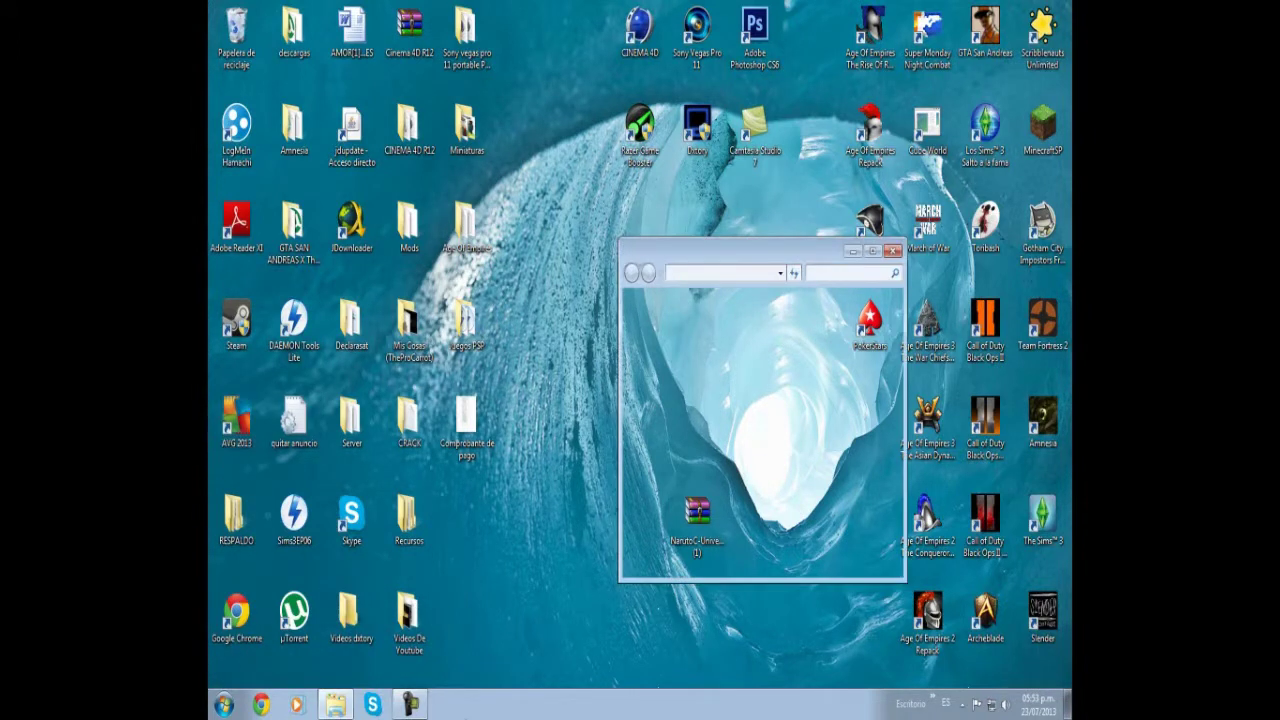
{"action": "left_click_drag", "start_coordinate": [762, 256], "coordinate": [590, 230]}
{"action": "double_click", "coordinate": [601, 320]}
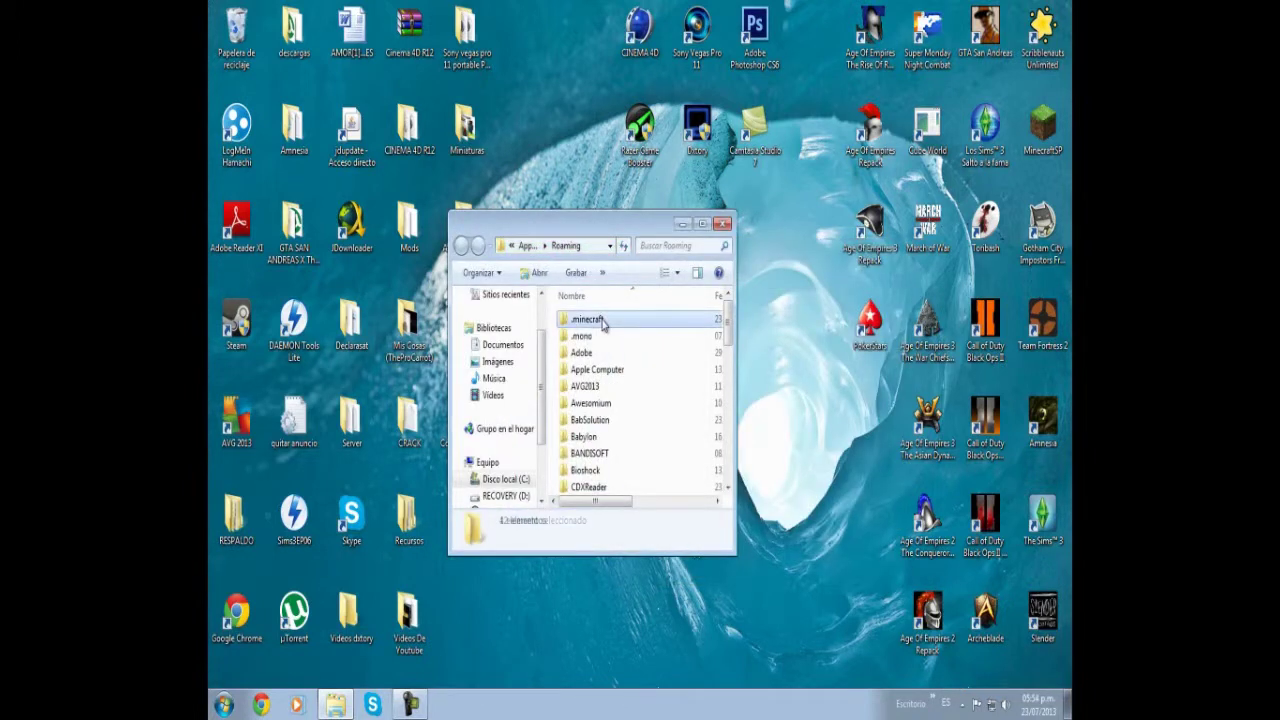
{"action": "double_click", "coordinate": [605, 337]}
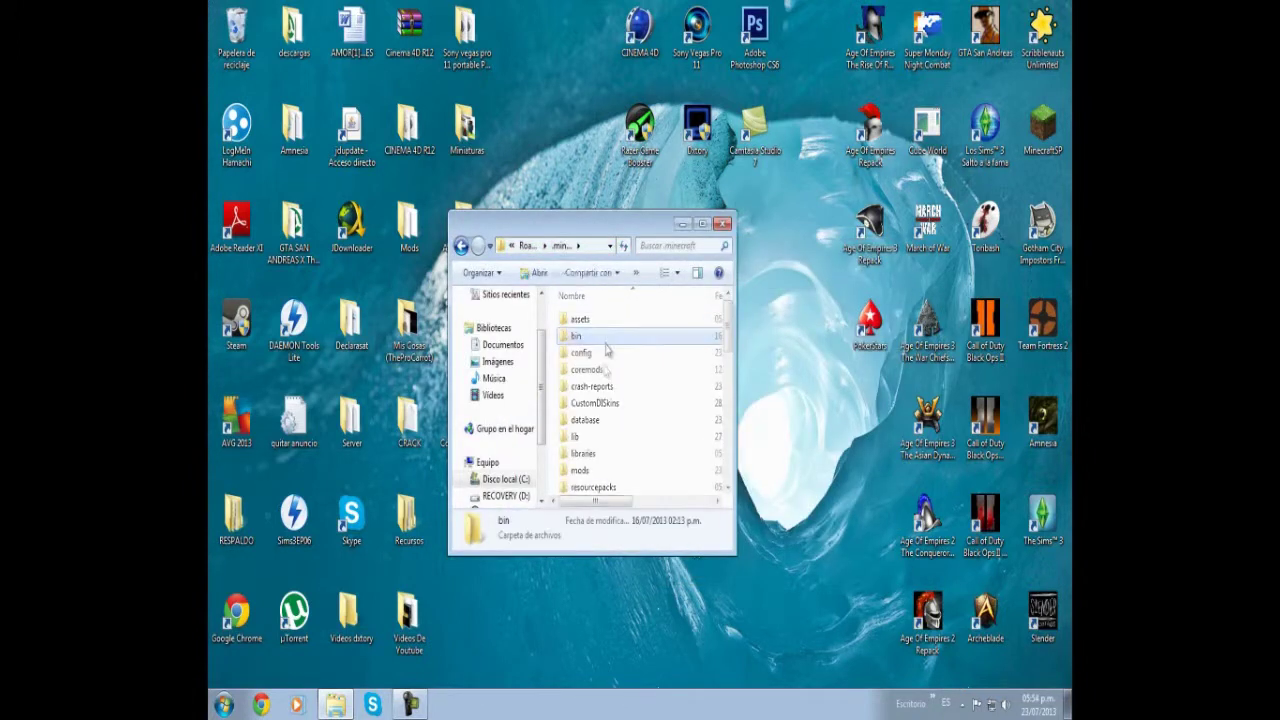
Open the minecraft jar file with WinRAR, dismissing the licence reminder and moving the archive window aside
{"action": "left_click", "coordinate": [593, 390]}
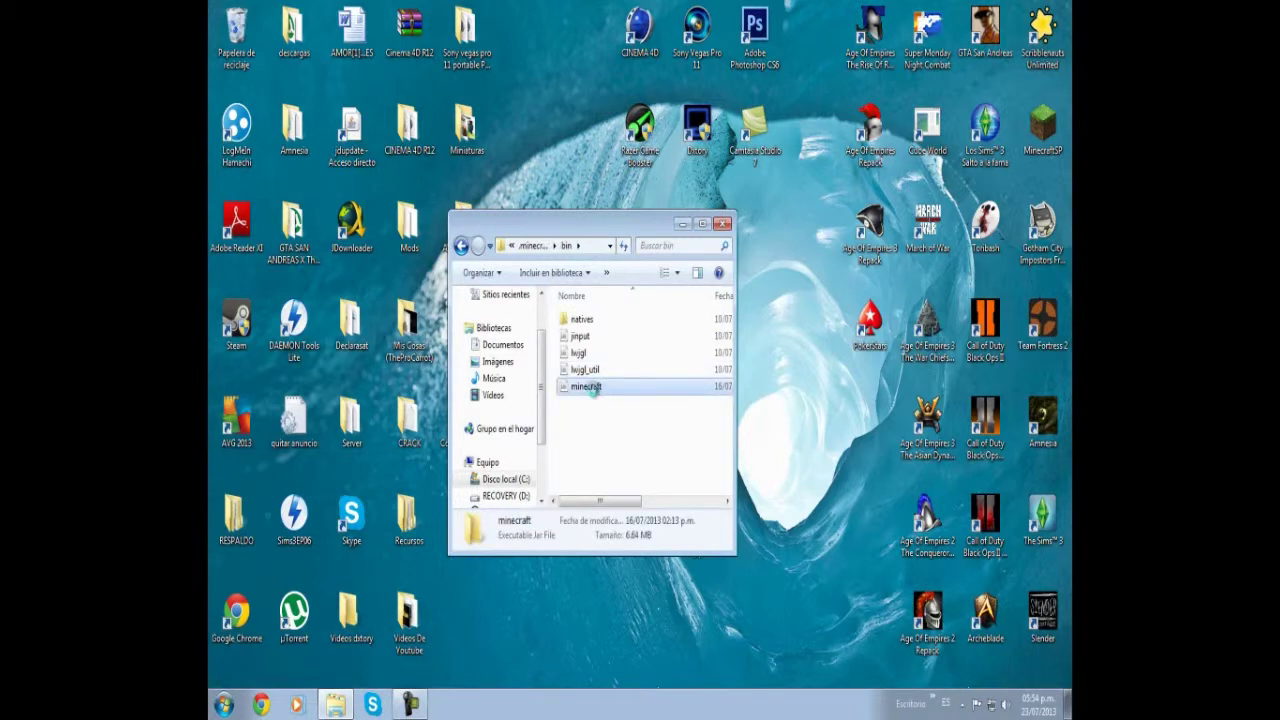
{"action": "right_click", "coordinate": [593, 395]}
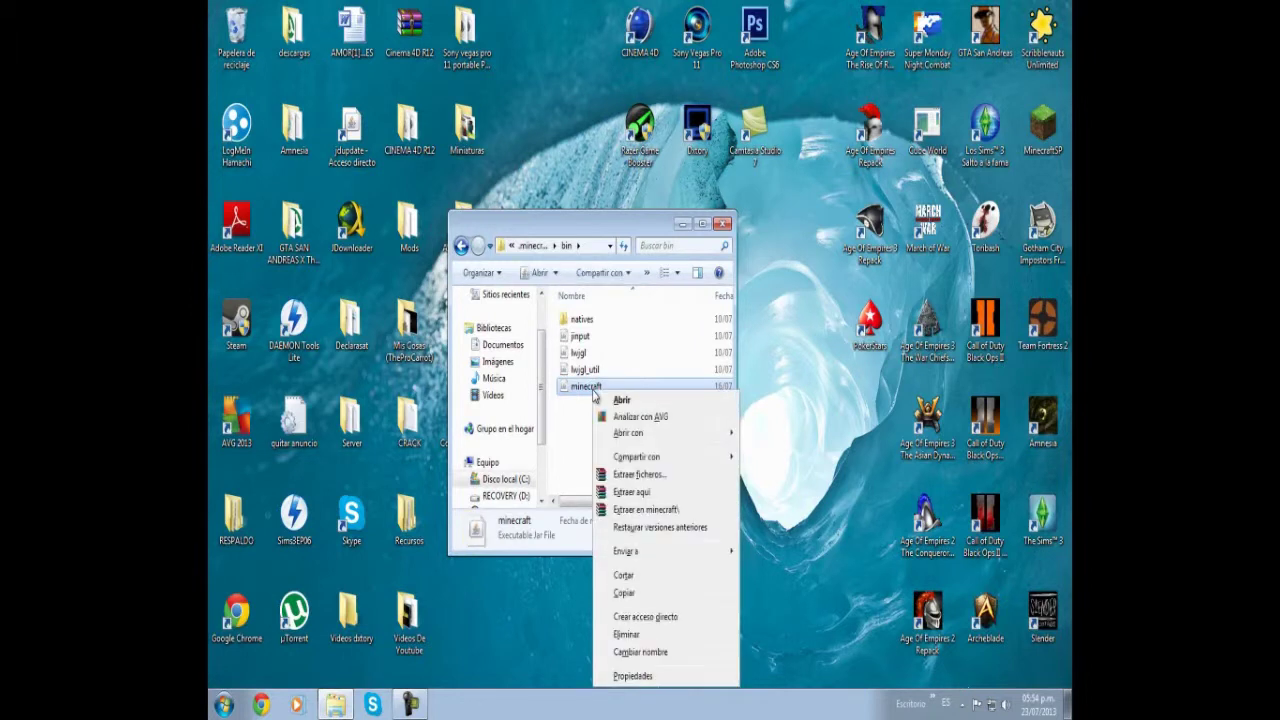
{"action": "mouse_move", "coordinate": [683, 441]}
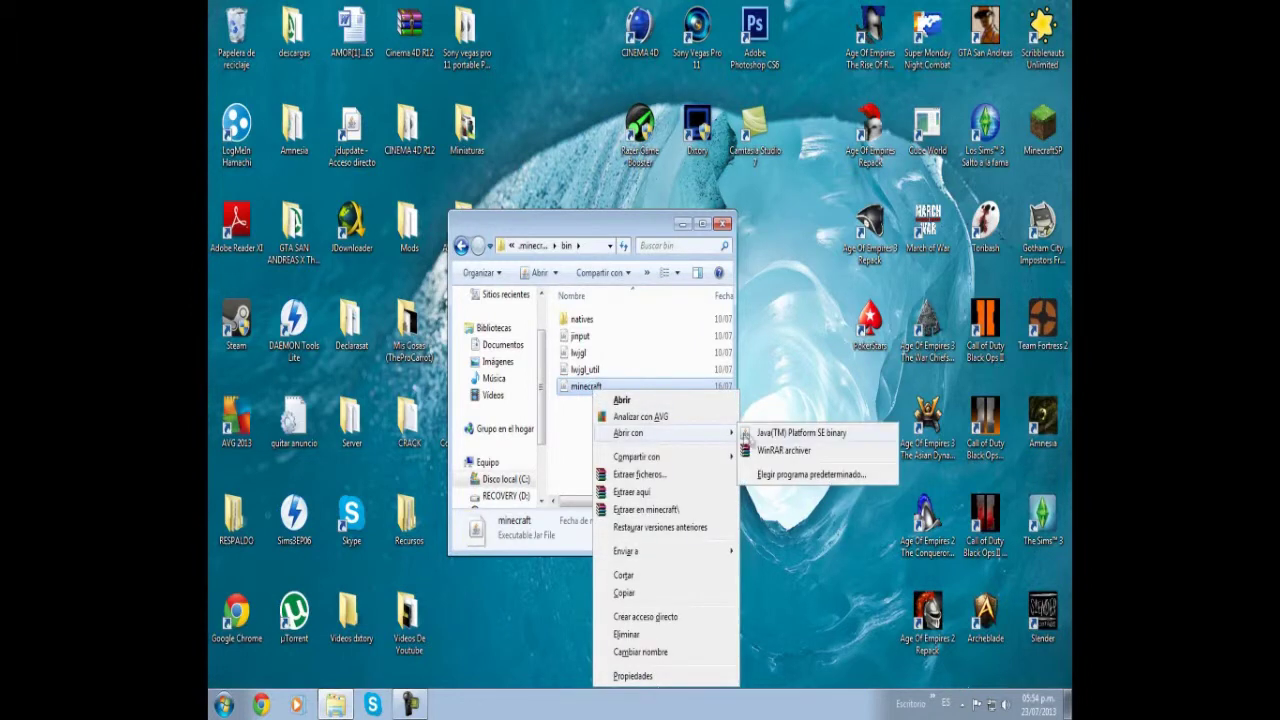
{"action": "left_click", "coordinate": [763, 458]}
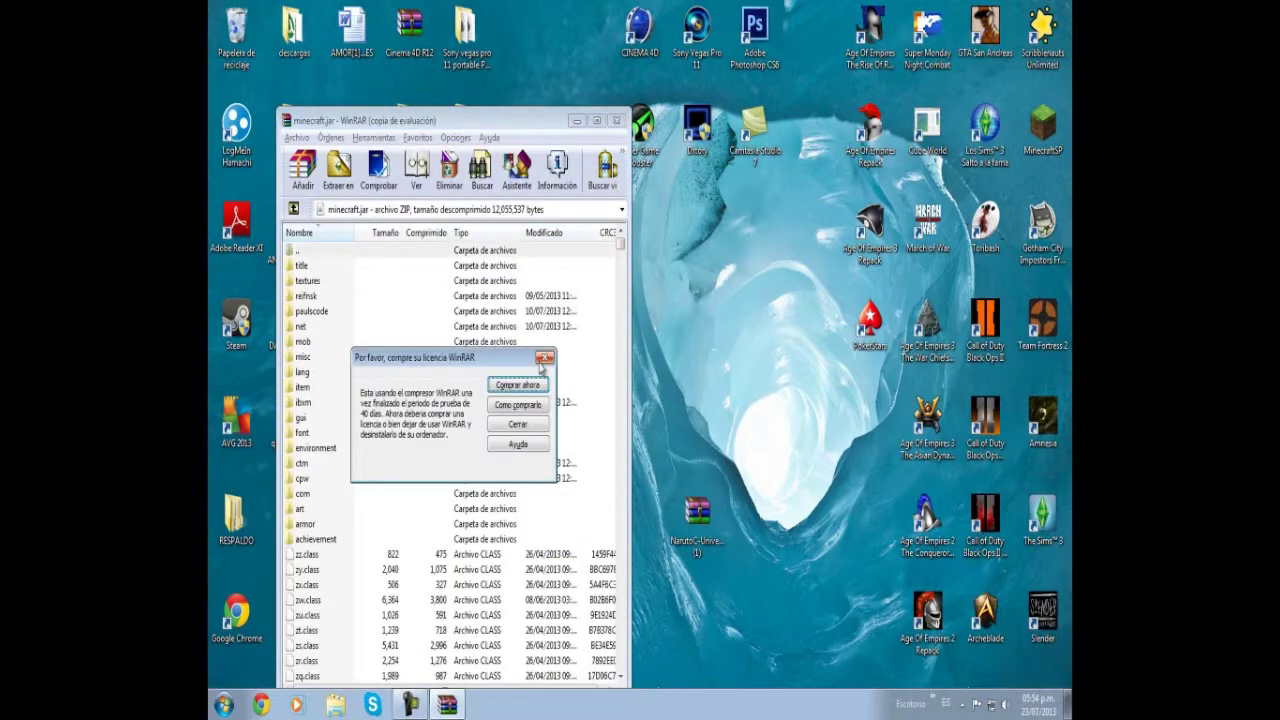
{"action": "left_click", "coordinate": [544, 357]}
{"action": "double_click", "coordinate": [533, 117]}
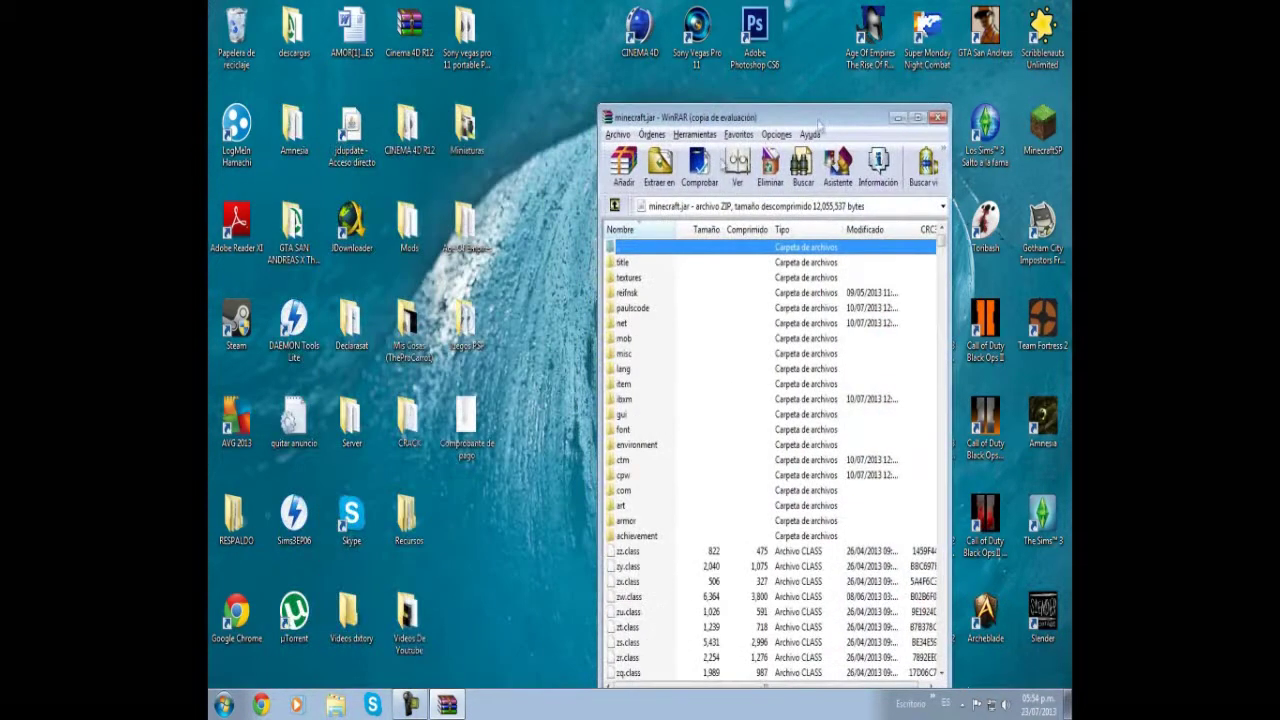
Open minecraftforge-universal-1.5.2-7.8.0.696 from the desktop Mods folder in WinRAR, closing the Explorer window and the licence reminder
{"action": "double_click", "coordinate": [415, 355]}
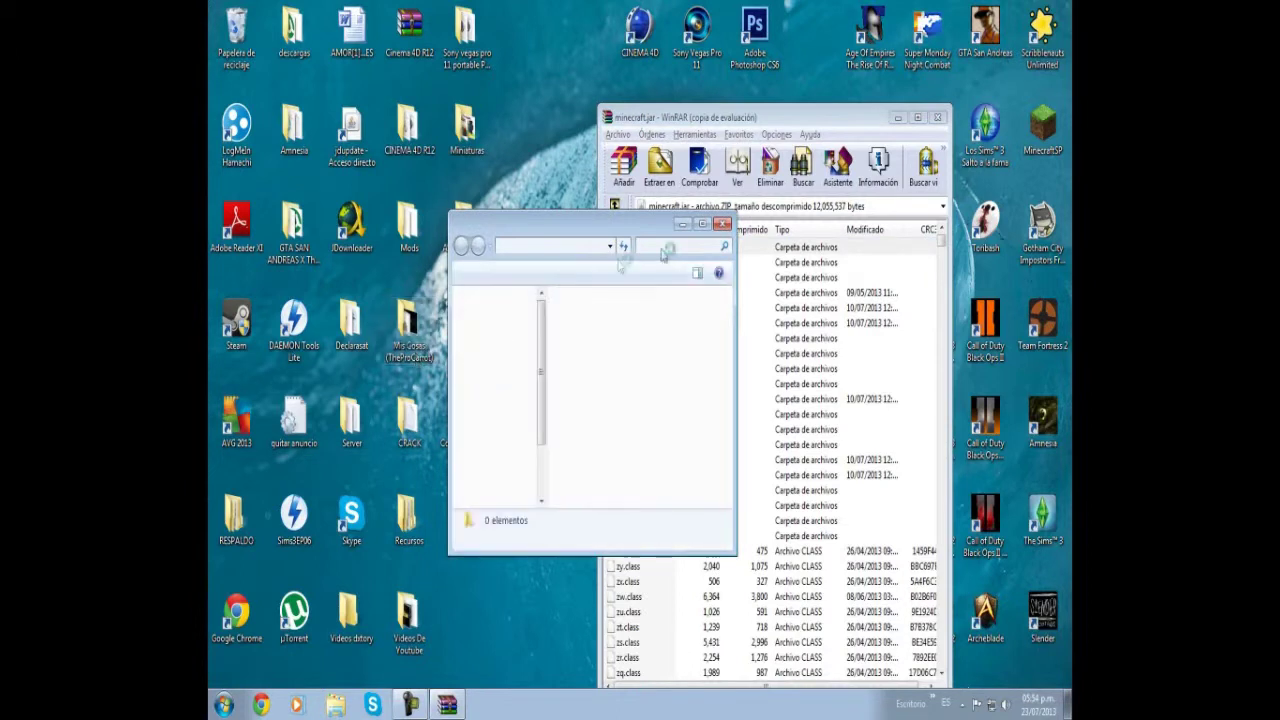
{"action": "left_click", "coordinate": [727, 203]}
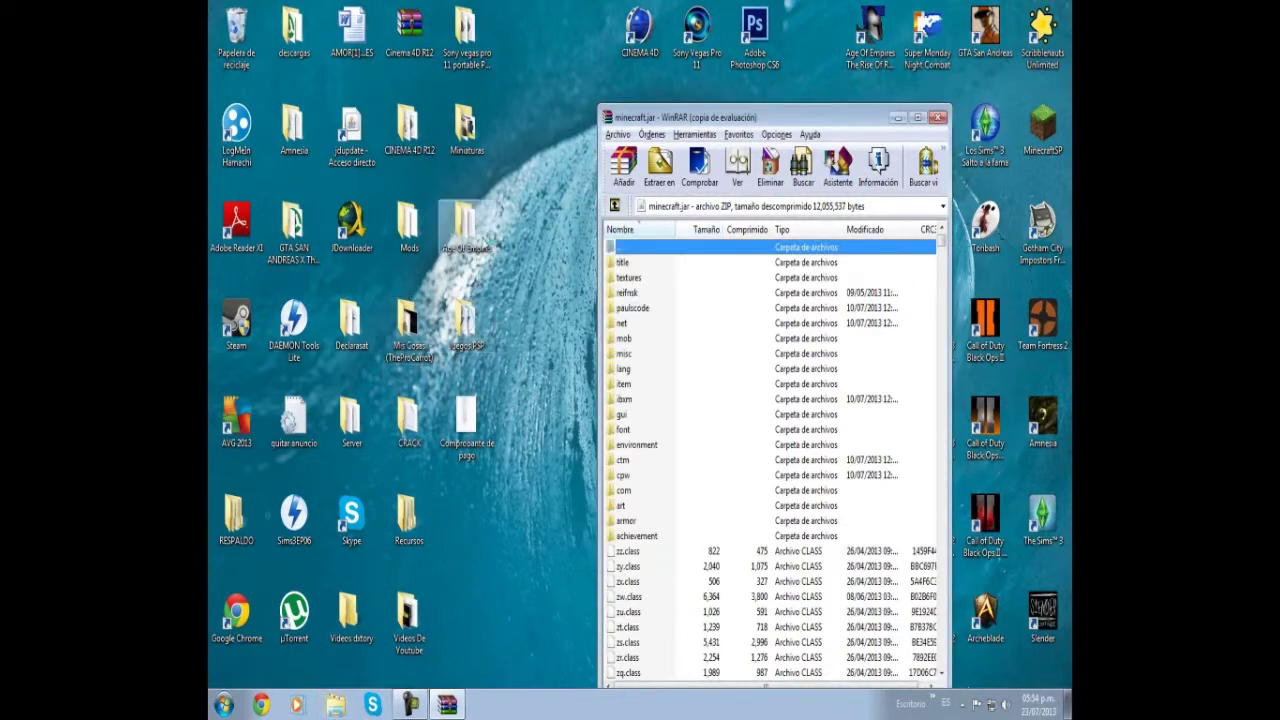
{"action": "double_click", "coordinate": [407, 222]}
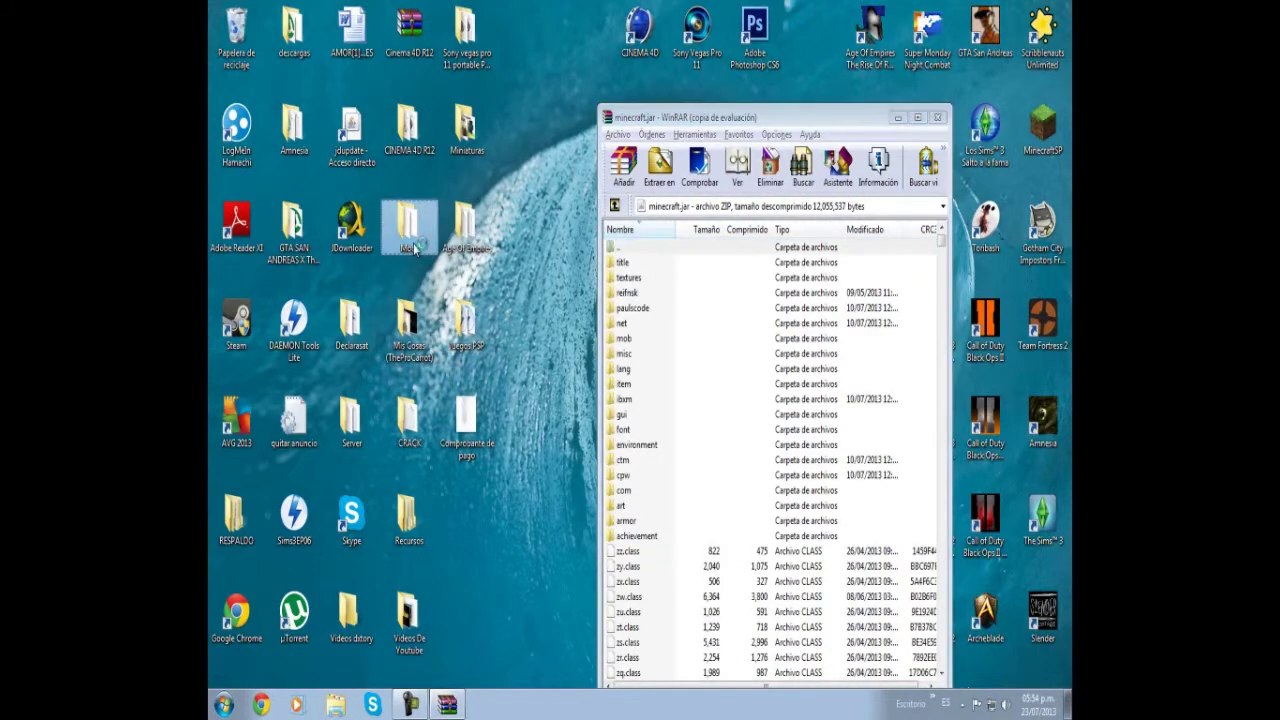
{"action": "scroll", "coordinate": [668, 458], "scroll_direction": "down", "scroll_amount": 2}
{"action": "left_click", "coordinate": [630, 452]}
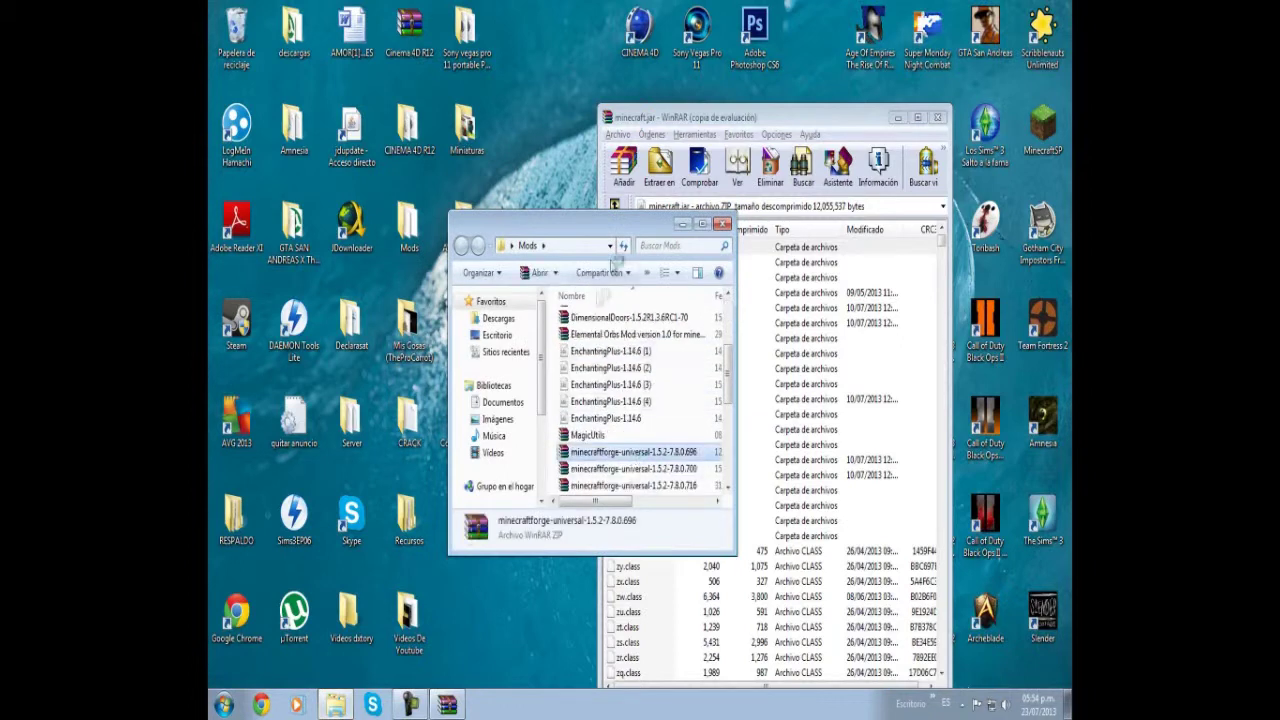
{"action": "left_click", "coordinate": [724, 226]}
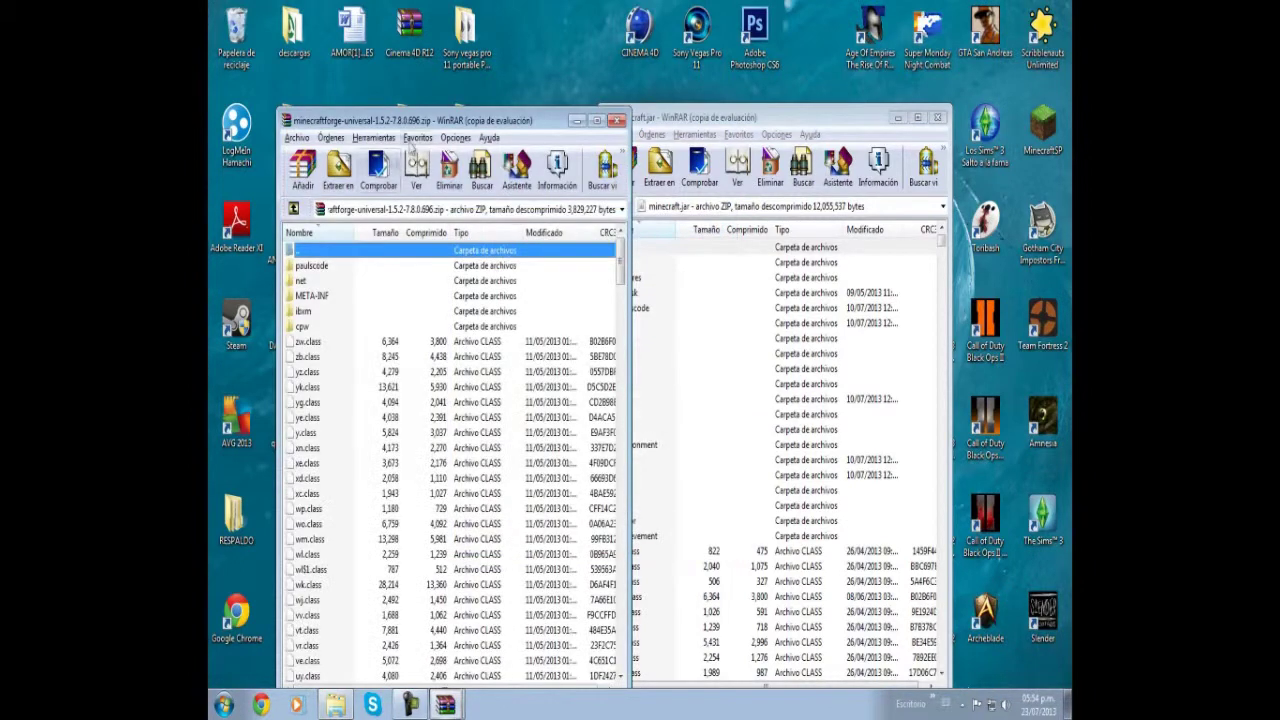
{"action": "left_click", "coordinate": [545, 357]}
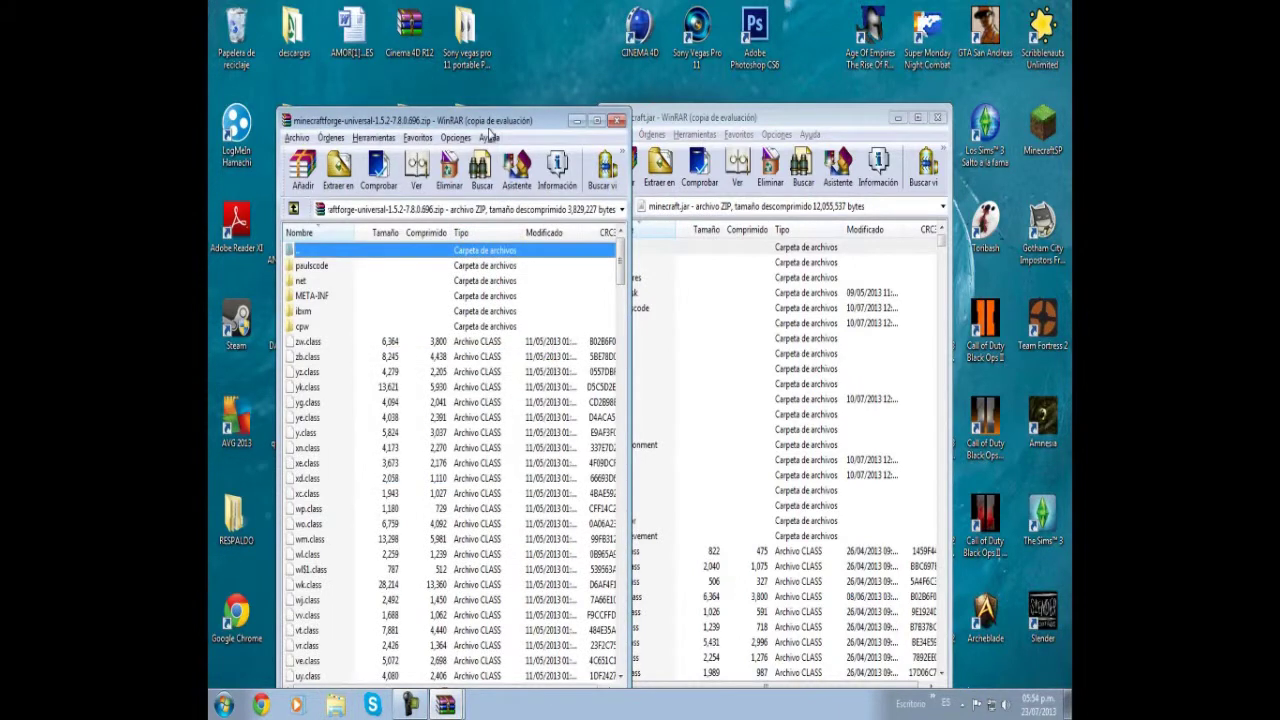
Arrange the Forge archive window beside the minecraft.jar window so both file lists are accessible
{"action": "left_click_drag", "start_coordinate": [490, 120], "coordinate": [402, 82]}
{"action": "left_click", "coordinate": [704, 310]}
{"action": "left_click", "coordinate": [694, 471]}
{"action": "left_click", "coordinate": [657, 279]}
{"action": "left_click", "coordinate": [657, 263]}
{"action": "left_click", "coordinate": [672, 353]}
{"action": "left_click", "coordinate": [688, 476]}
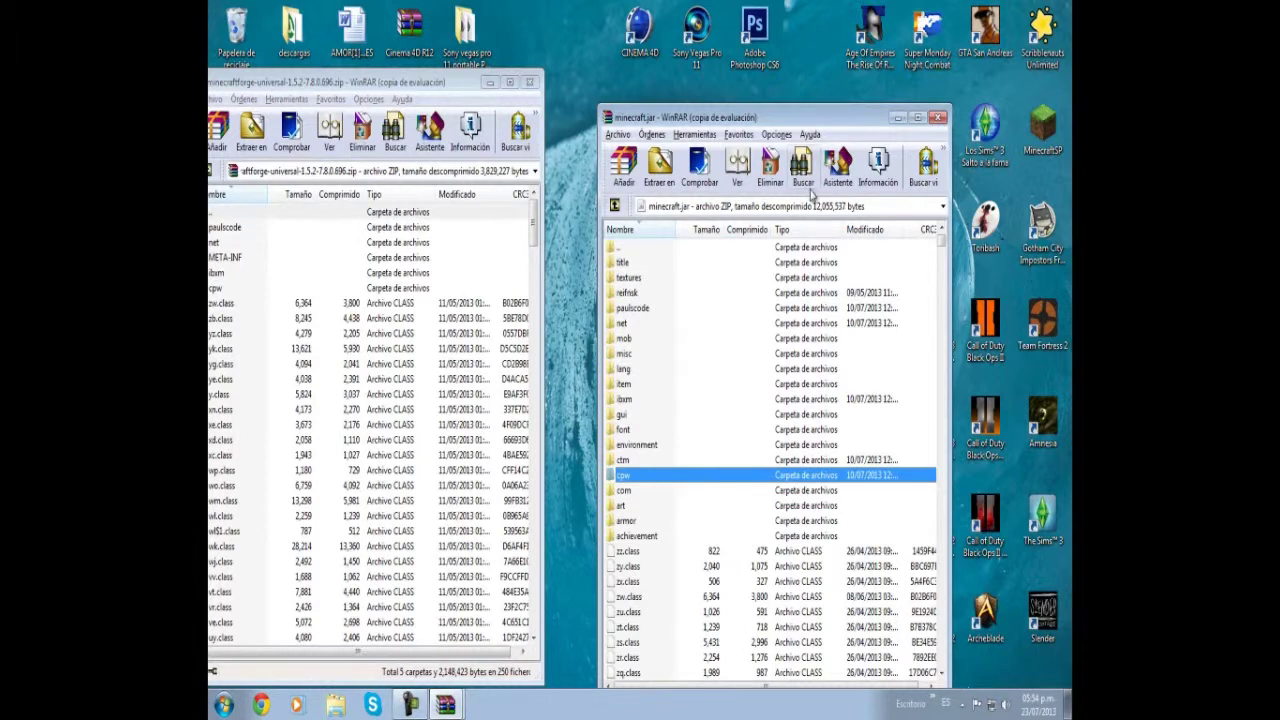
{"action": "left_click_drag", "start_coordinate": [426, 86], "coordinate": [500, 88]}
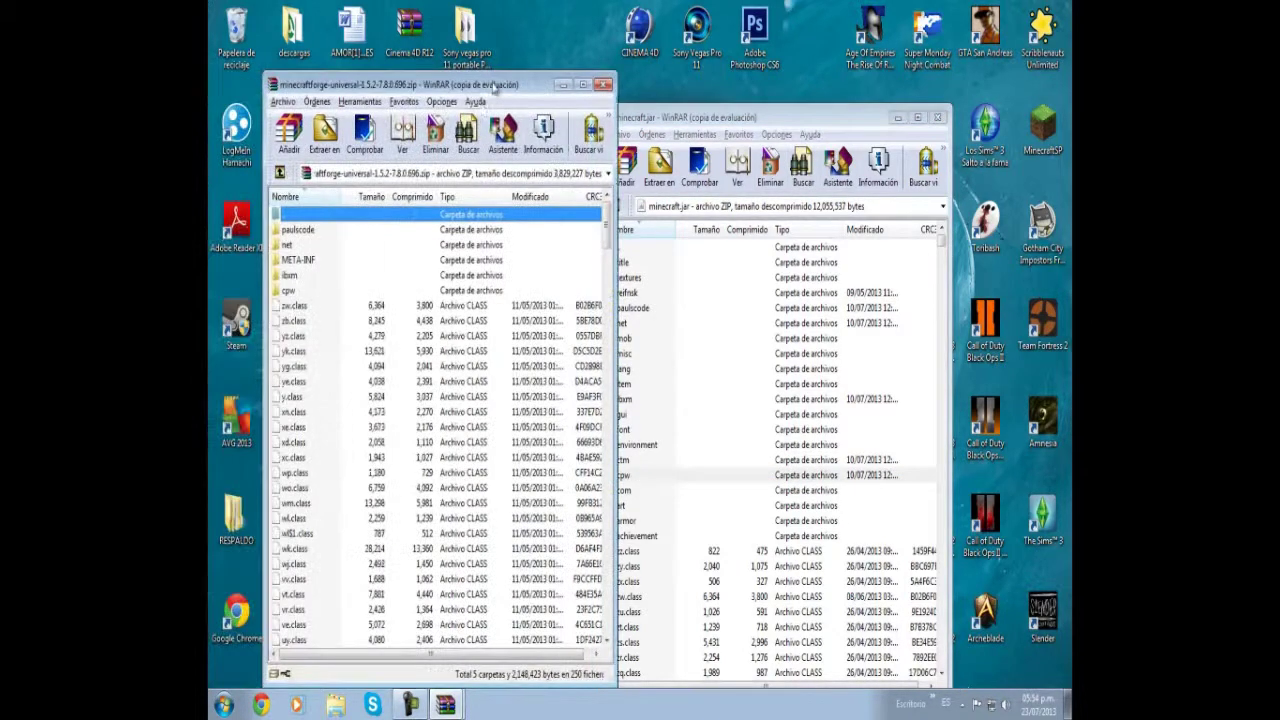
Copy the META-INF folder from the Forge archive into minecraft.jar, keeping the default archive parameters
{"action": "left_click", "coordinate": [318, 259]}
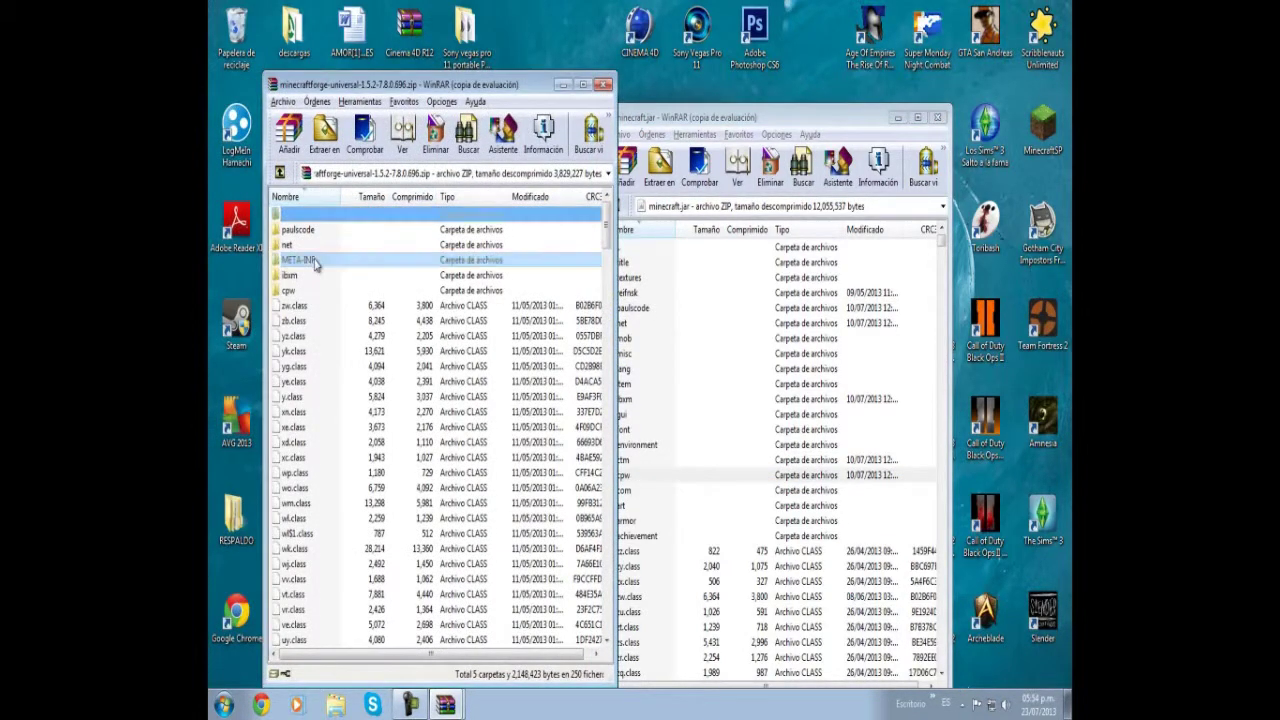
{"action": "left_click", "coordinate": [744, 367]}
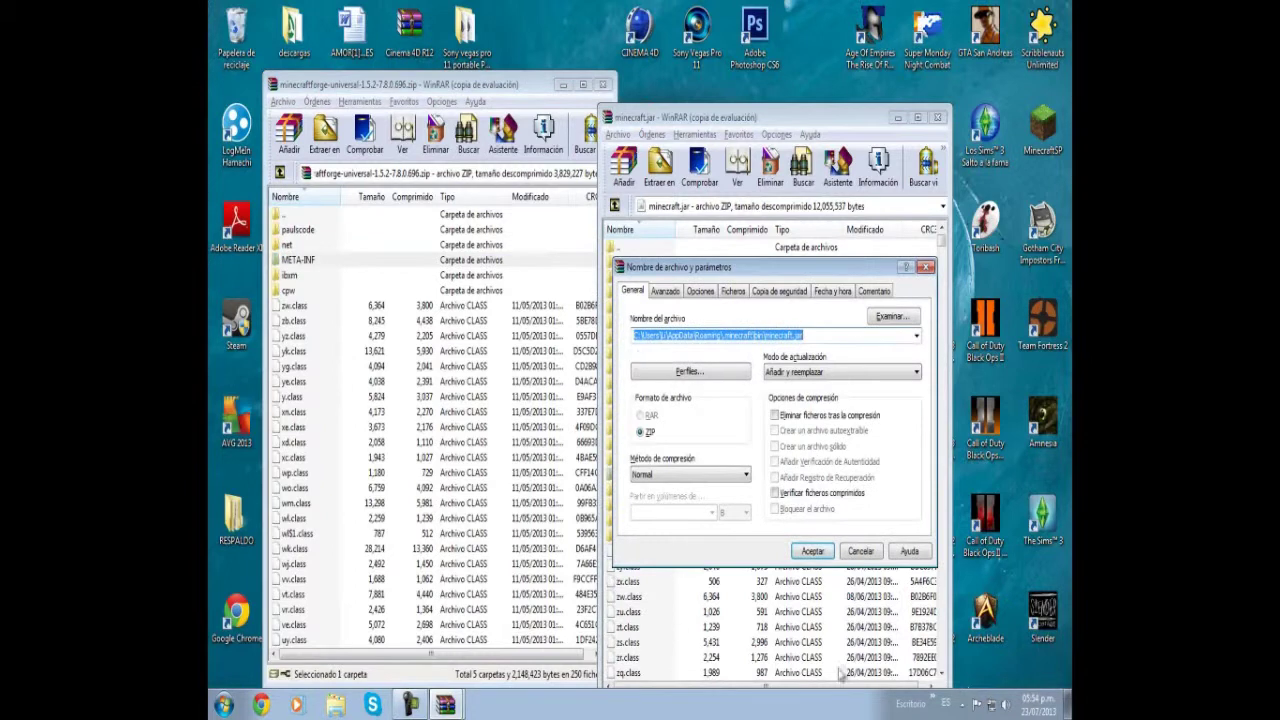
{"action": "left_click", "coordinate": [813, 552]}
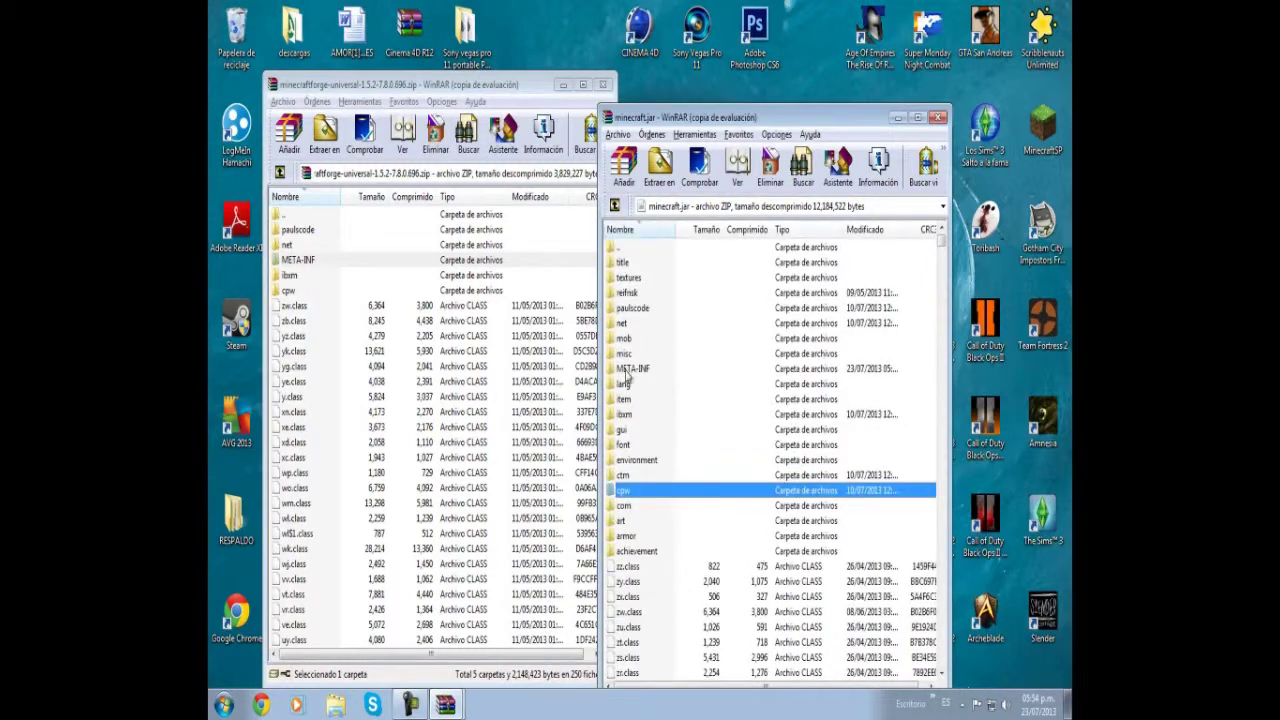
Delete the META-INF folder from minecraft.jar
{"action": "left_click", "coordinate": [628, 372]}
{"action": "left_click", "coordinate": [770, 165]}
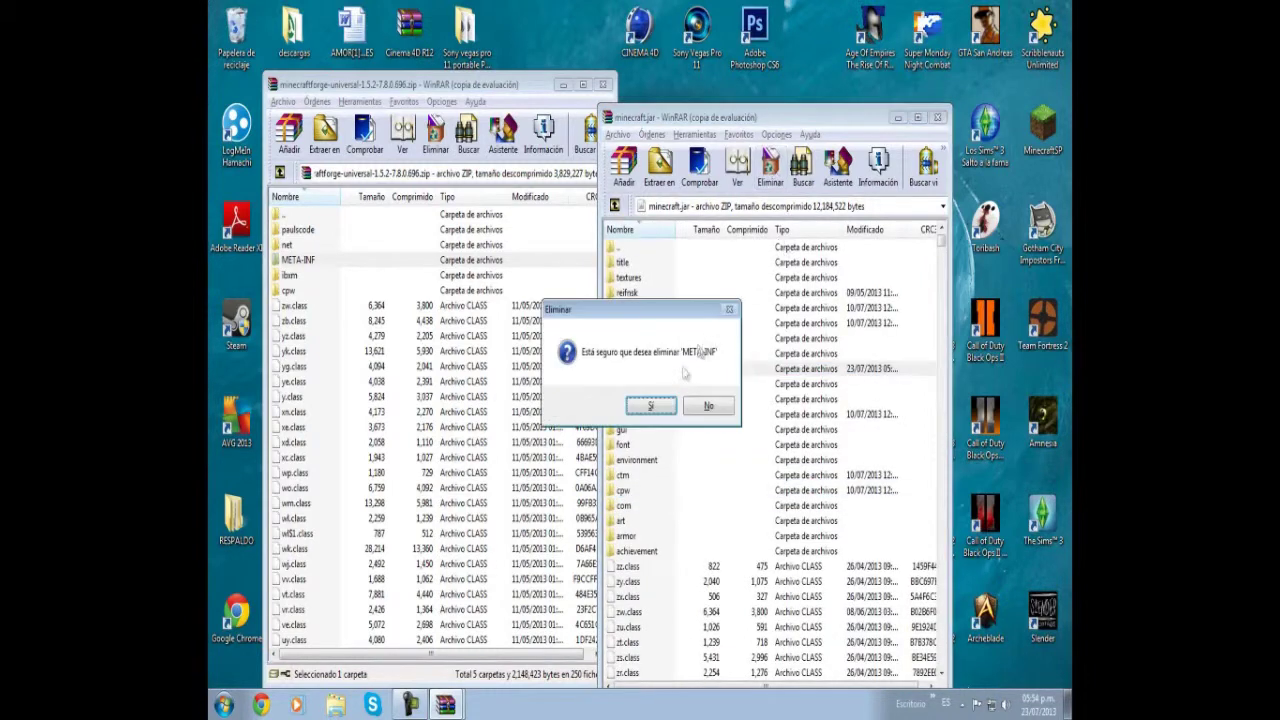
{"action": "left_click", "coordinate": [651, 405]}
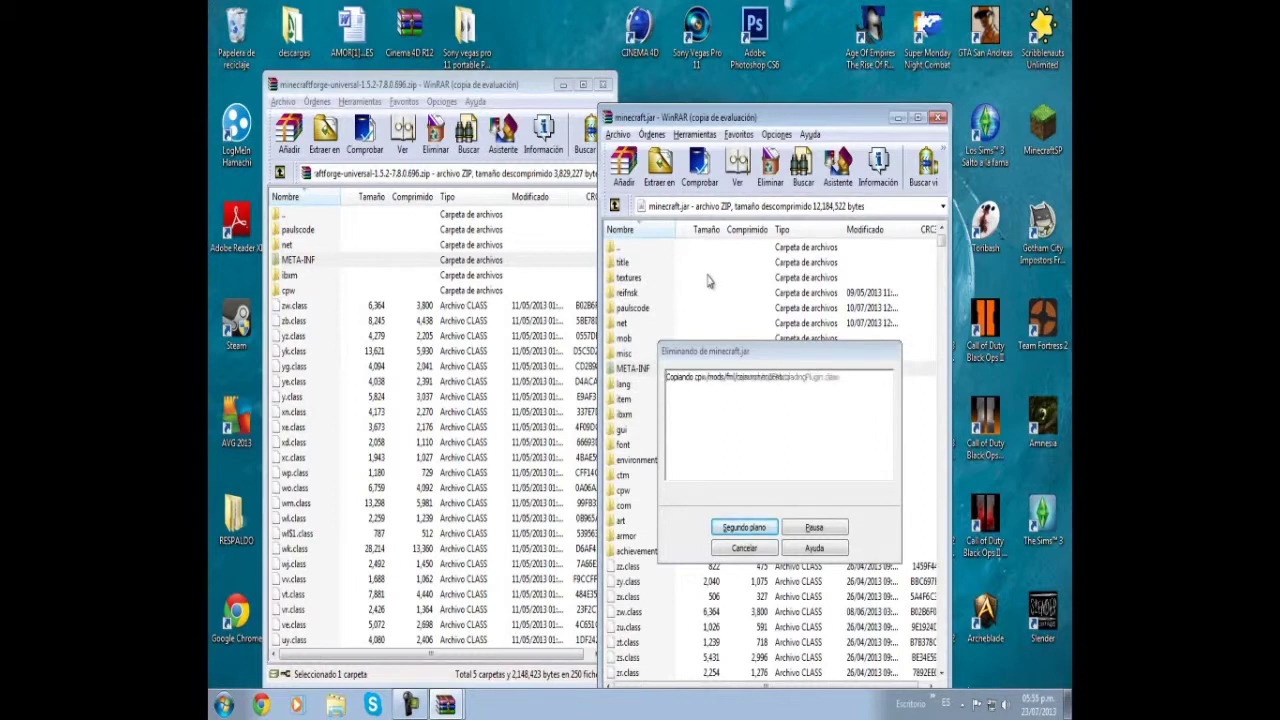
Select all files and folders in the Forge archive to indicate what goes into minecraft.jar
{"action": "left_click", "coordinate": [425, 520]}
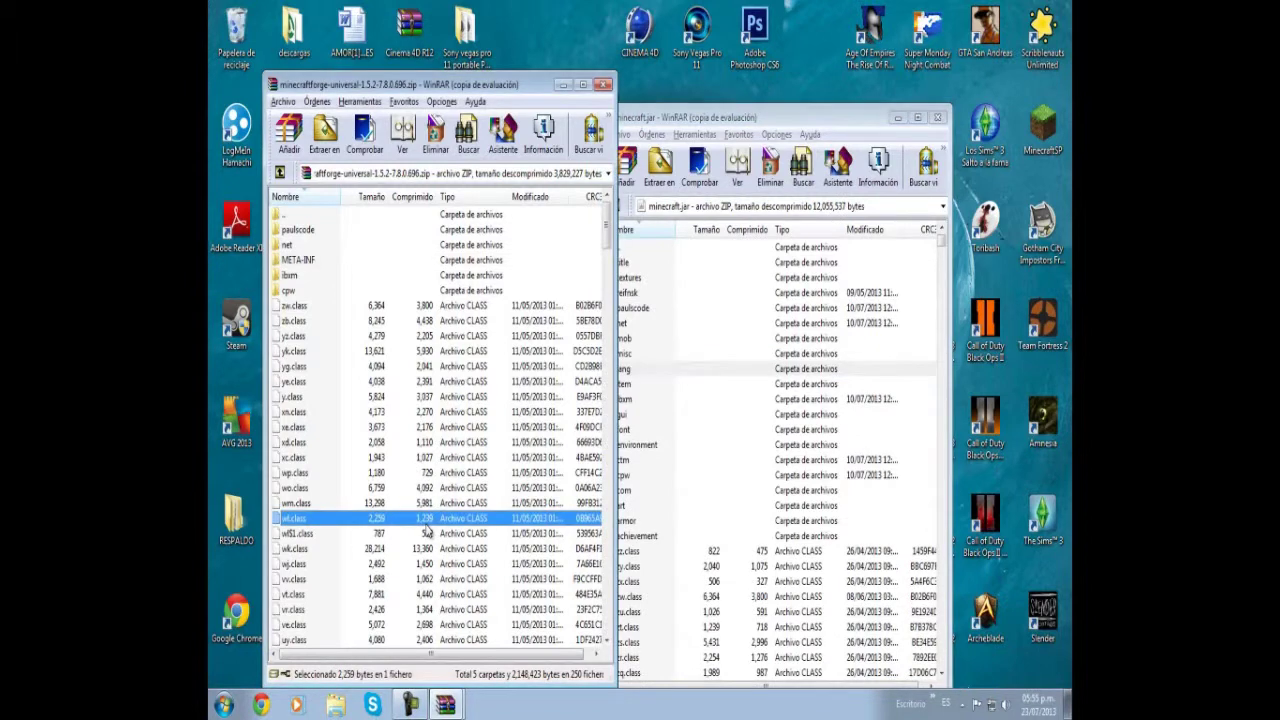
{"action": "key", "text": "ctrl+a"}
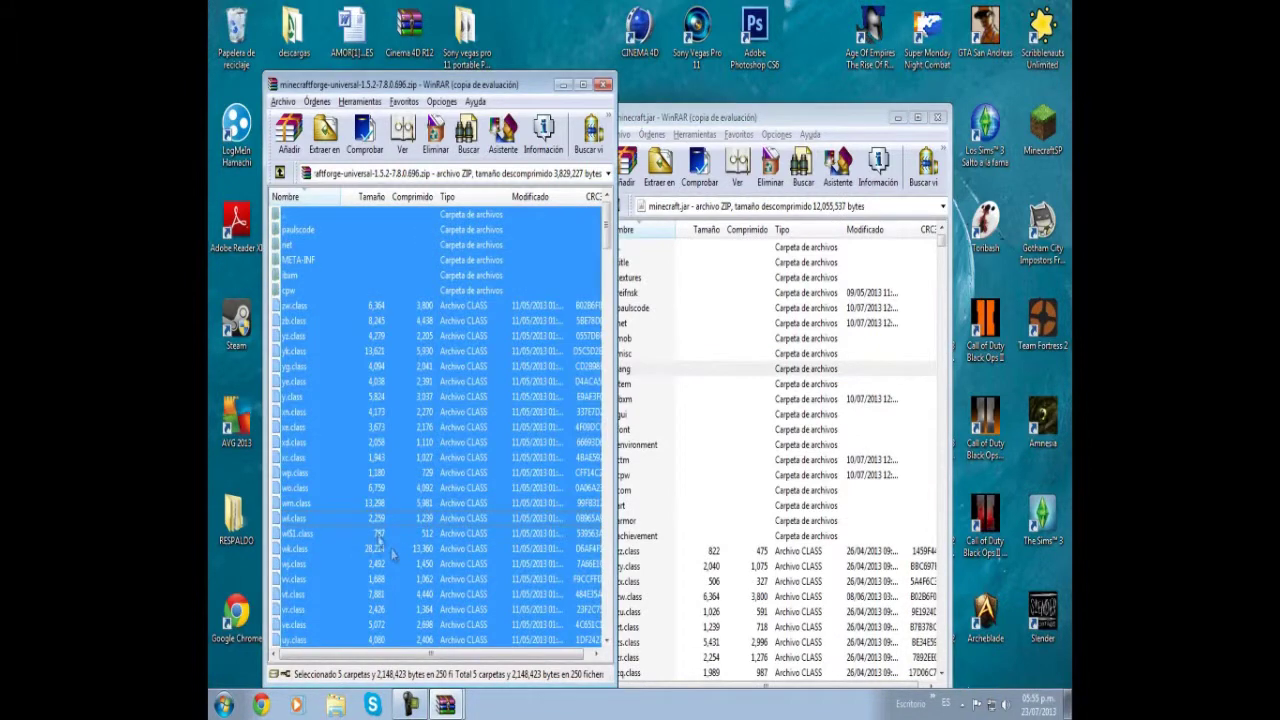
{"action": "left_click_drag", "start_coordinate": [378, 510], "coordinate": [532, 275]}
{"action": "left_click_drag", "start_coordinate": [378, 110], "coordinate": [432, 418]}
{"action": "left_click_drag", "start_coordinate": [745, 353], "coordinate": [660, 408]}
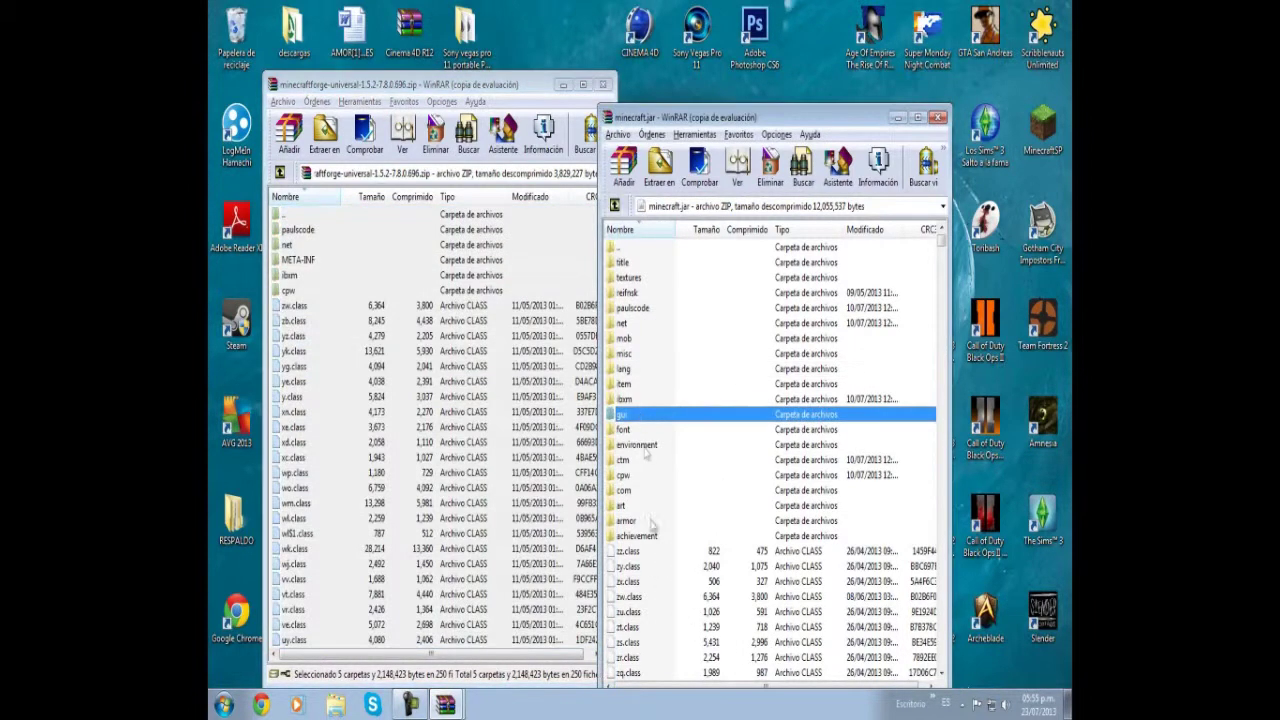
{"action": "left_click", "coordinate": [650, 596]}
{"action": "left_click", "coordinate": [658, 281]}
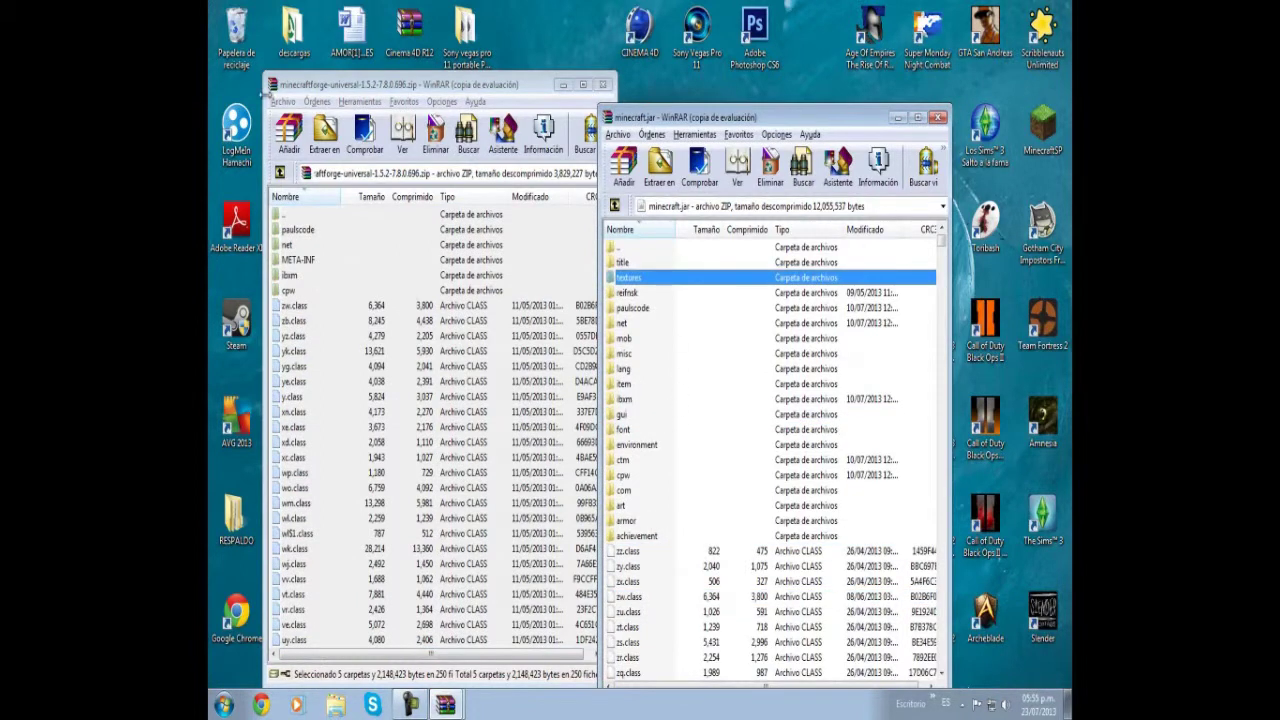
Point out the META-INF folder in the Forge archive and close both archive windows
{"action": "left_click", "coordinate": [328, 262]}
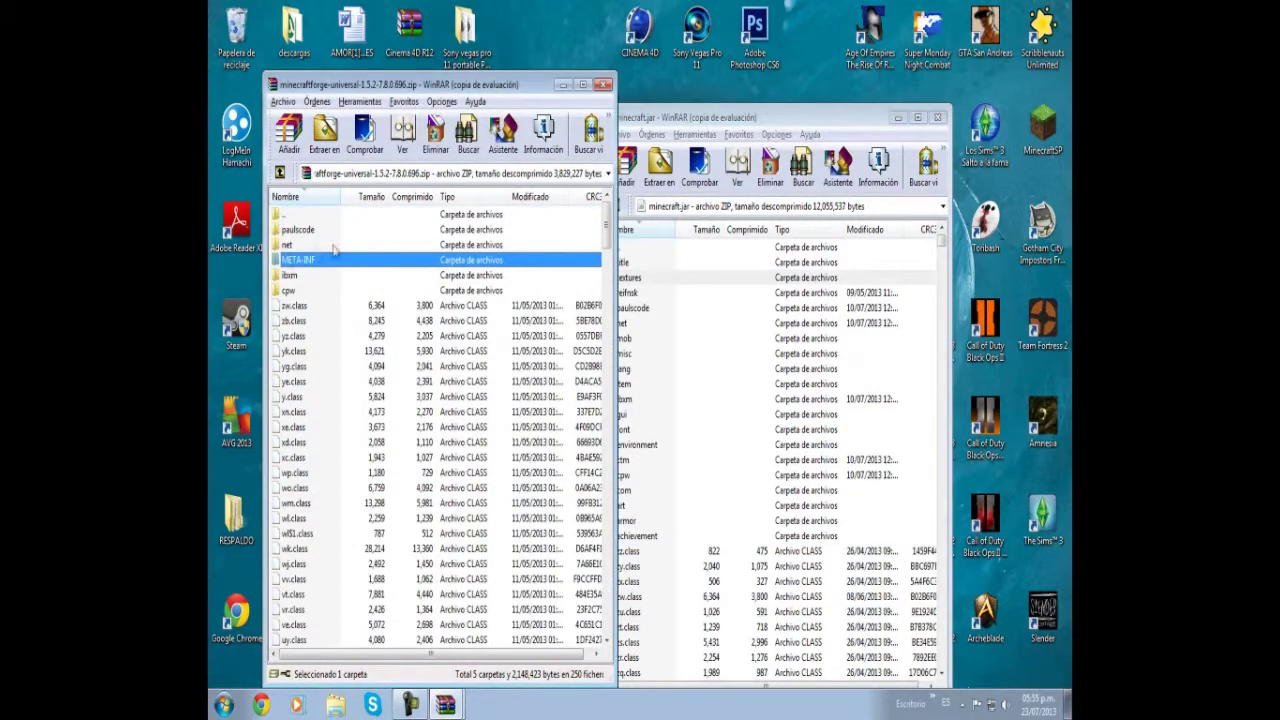
{"action": "left_click", "coordinate": [665, 292]}
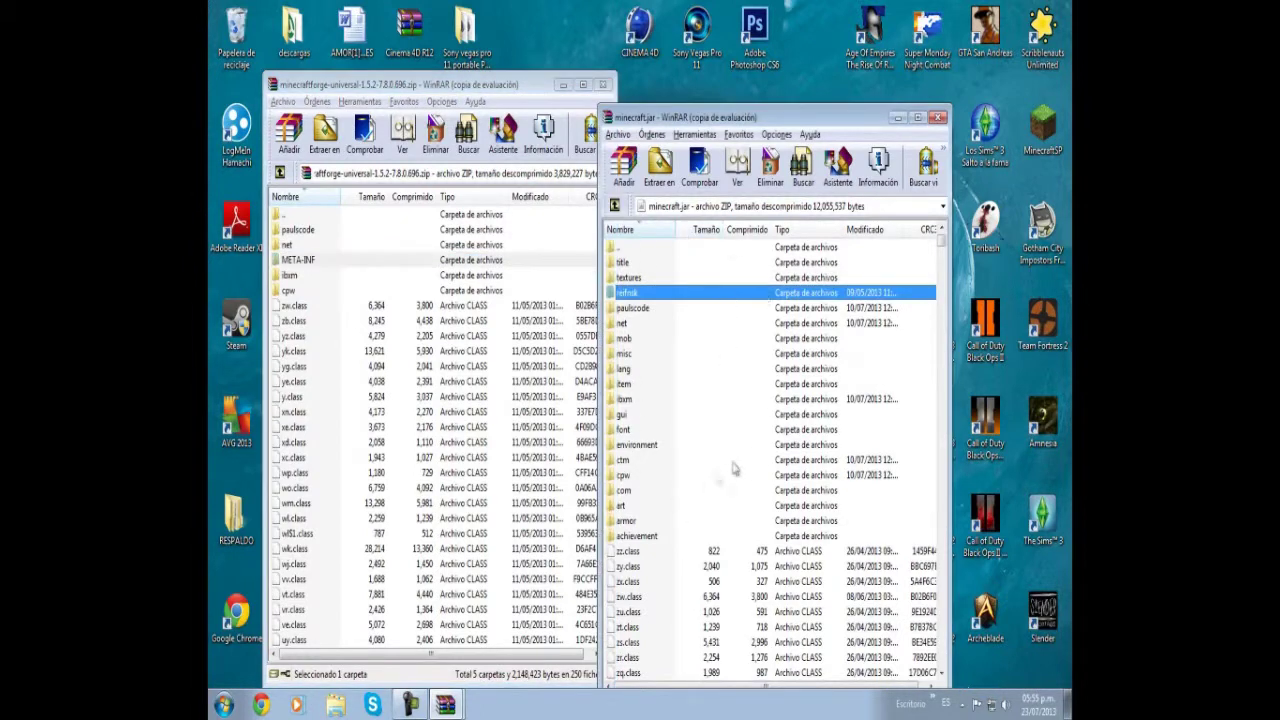
{"action": "left_click", "coordinate": [603, 86]}
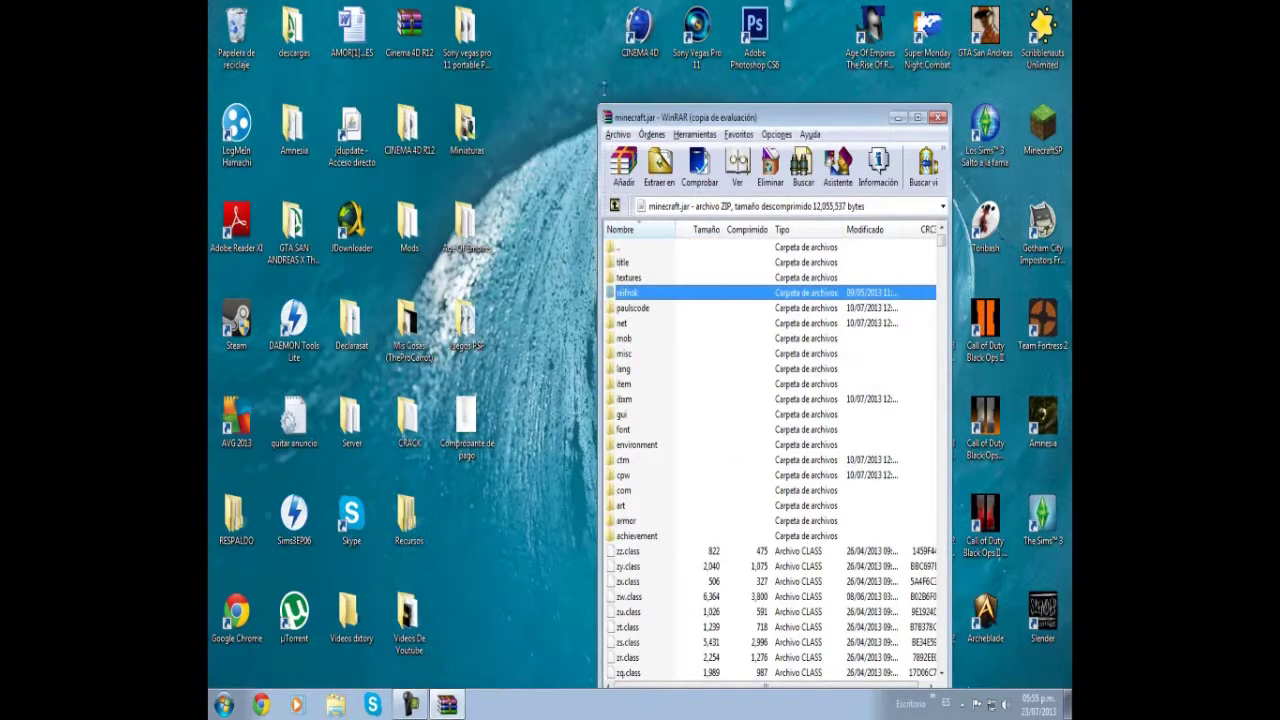
{"action": "left_click", "coordinate": [937, 117]}
Open the .minecraft folder through %appdata% again and maximize its window
{"action": "left_click", "coordinate": [223, 705]}
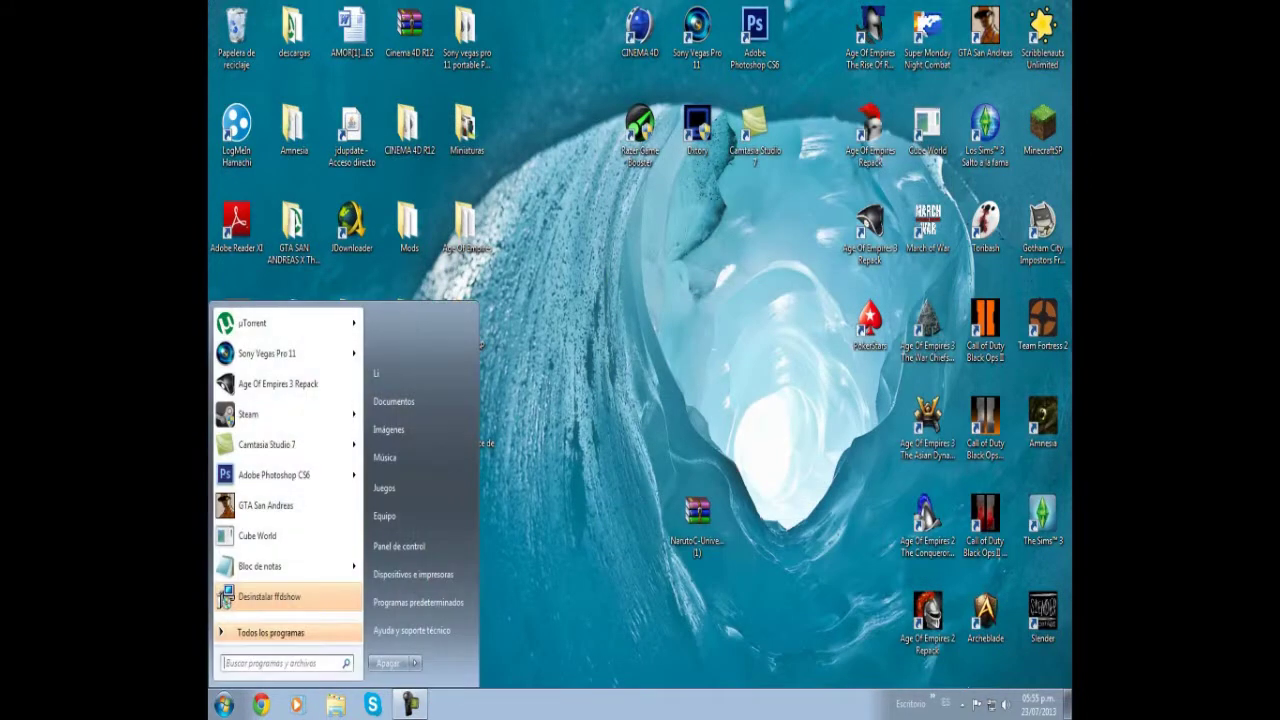
{"action": "type", "text": "%appdata%"}
{"action": "key", "text": "Return"}
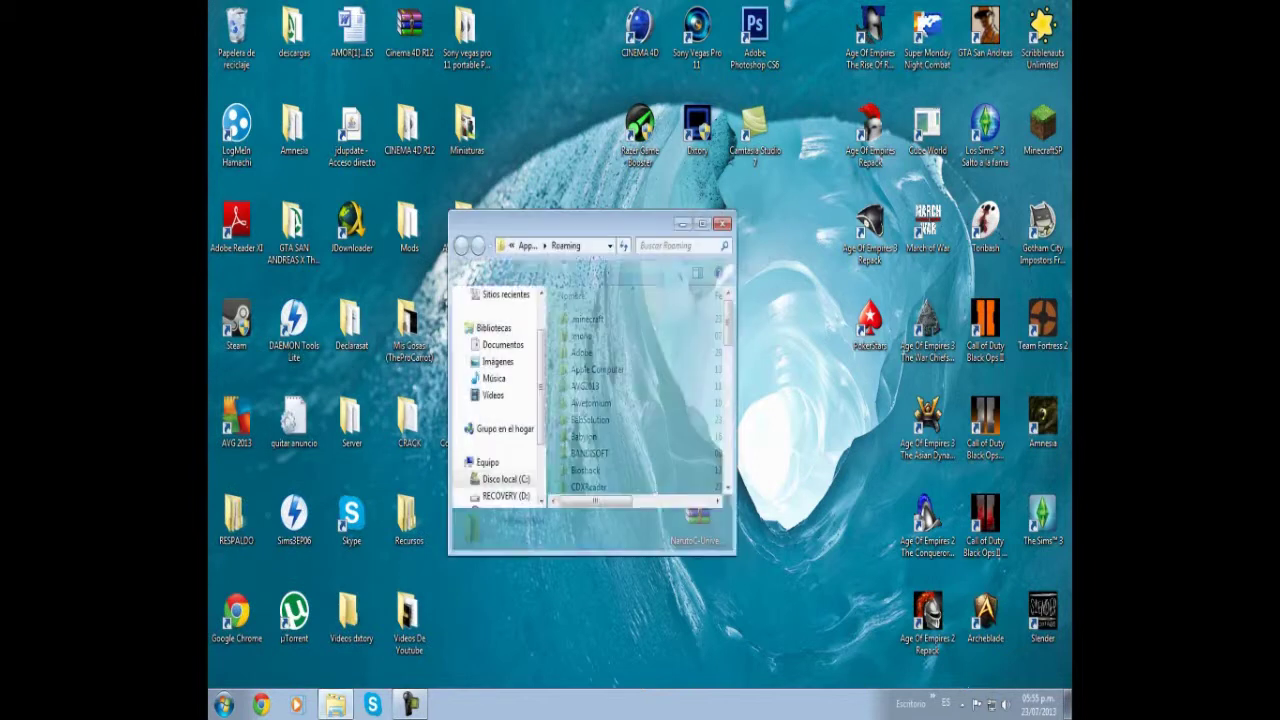
{"action": "double_click", "coordinate": [594, 318]}
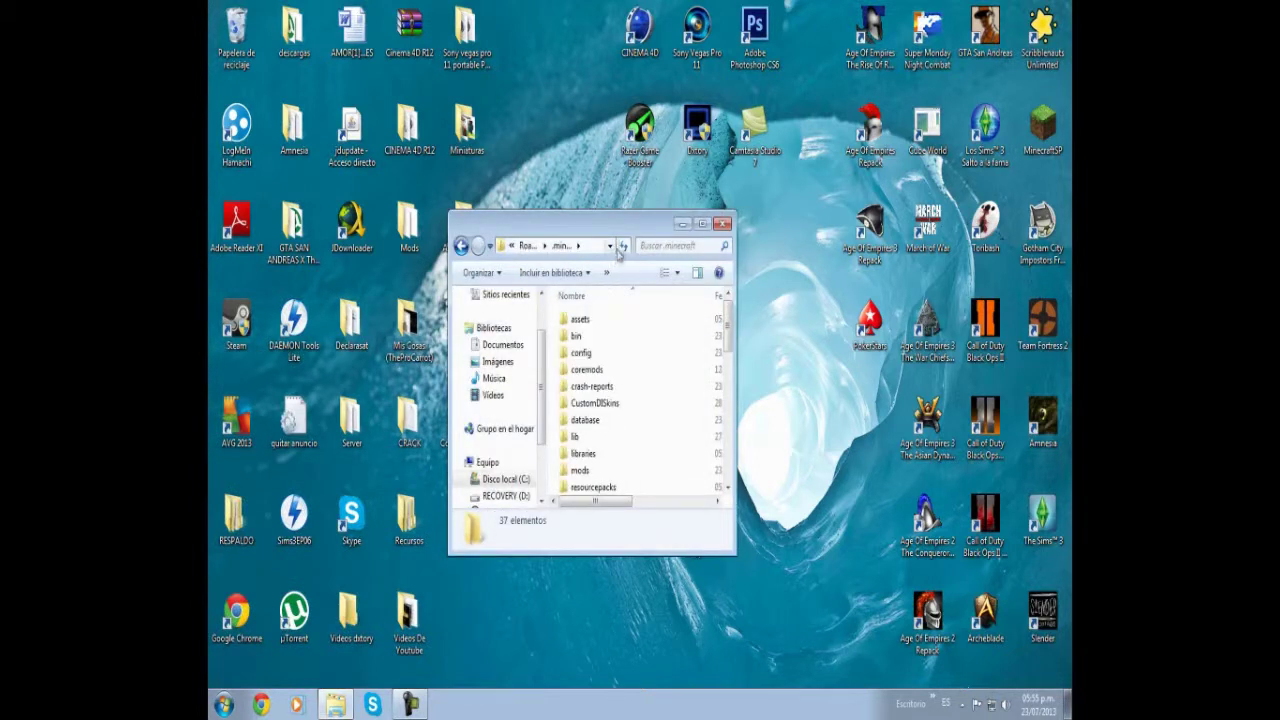
{"action": "key", "text": "super+Up"}
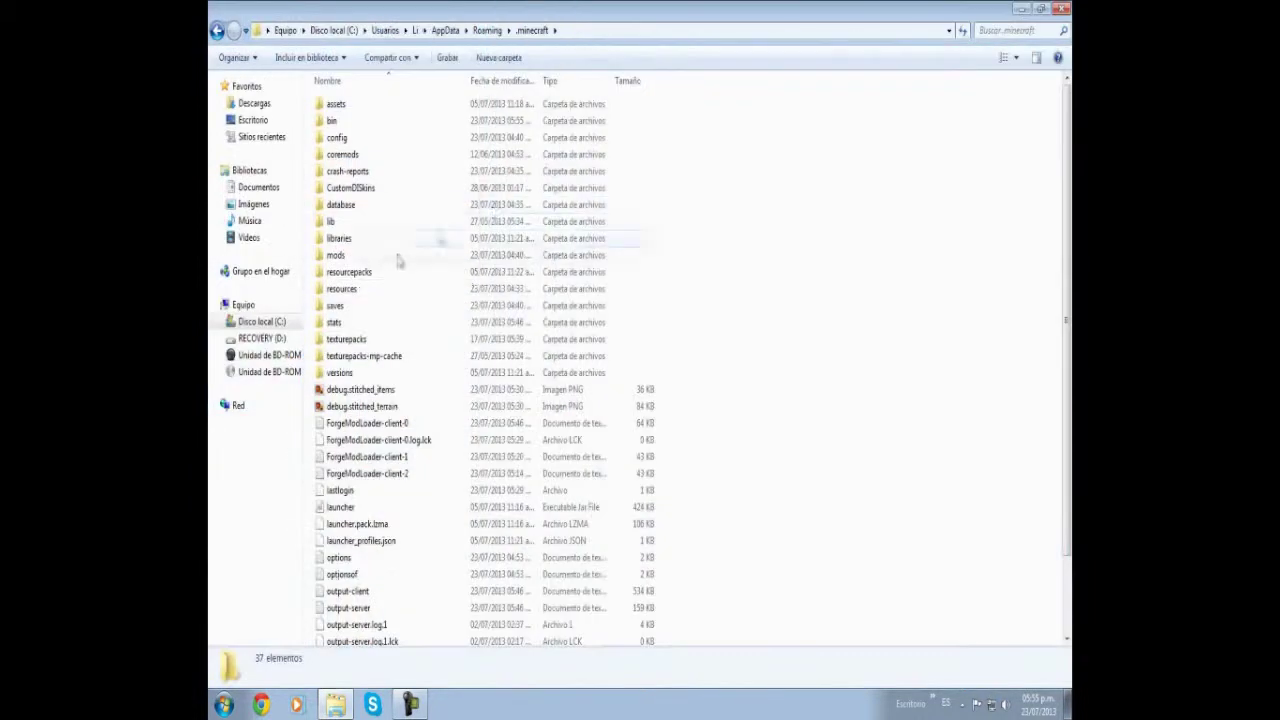
{"action": "right_click", "coordinate": [715, 254]}
{"action": "mouse_move", "coordinate": [779, 452]}
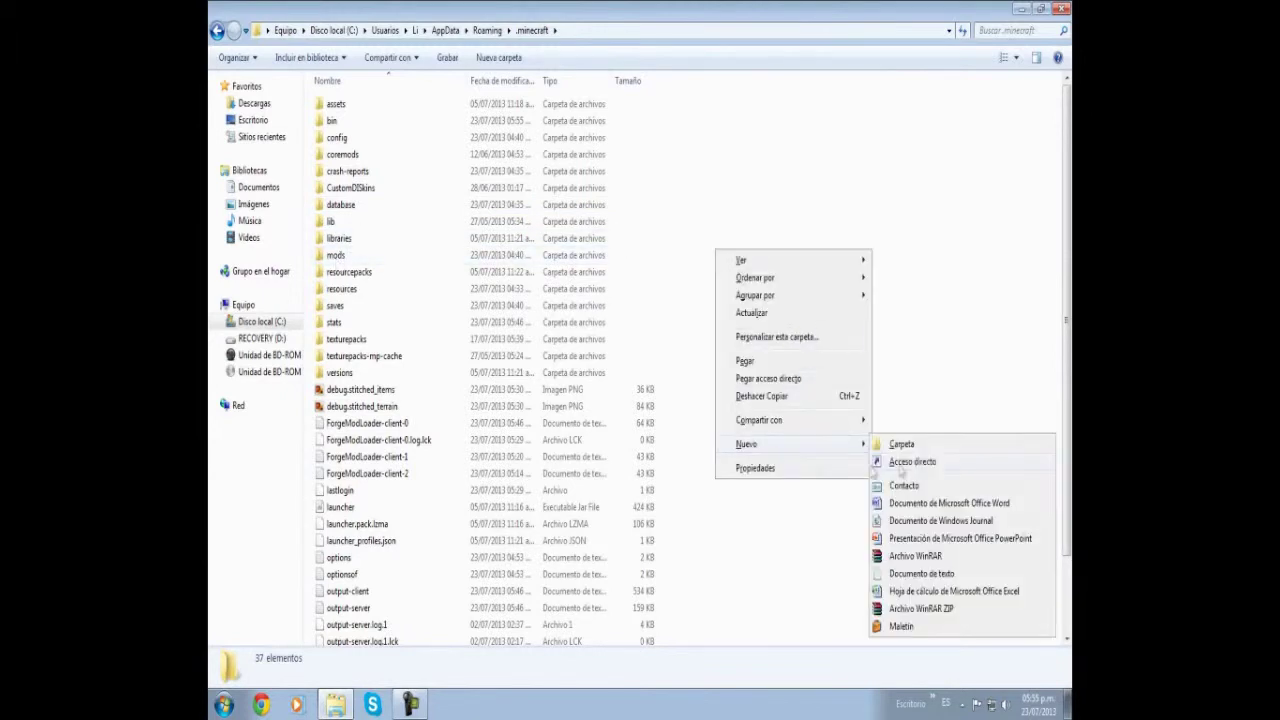
{"action": "left_click", "coordinate": [917, 289]}
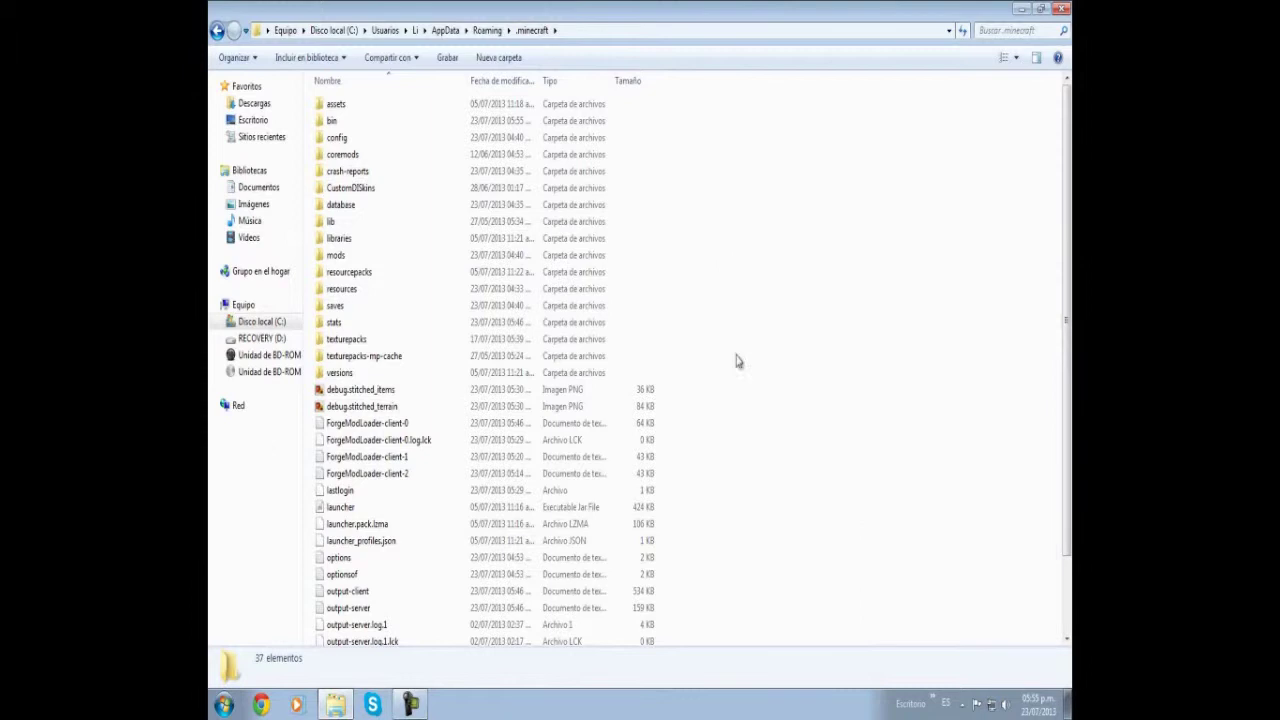
Open the mods folder inside .minecraft and reduce its window so the NarutoC archive on the desktop is visible beside it
{"action": "double_click", "coordinate": [360, 256]}
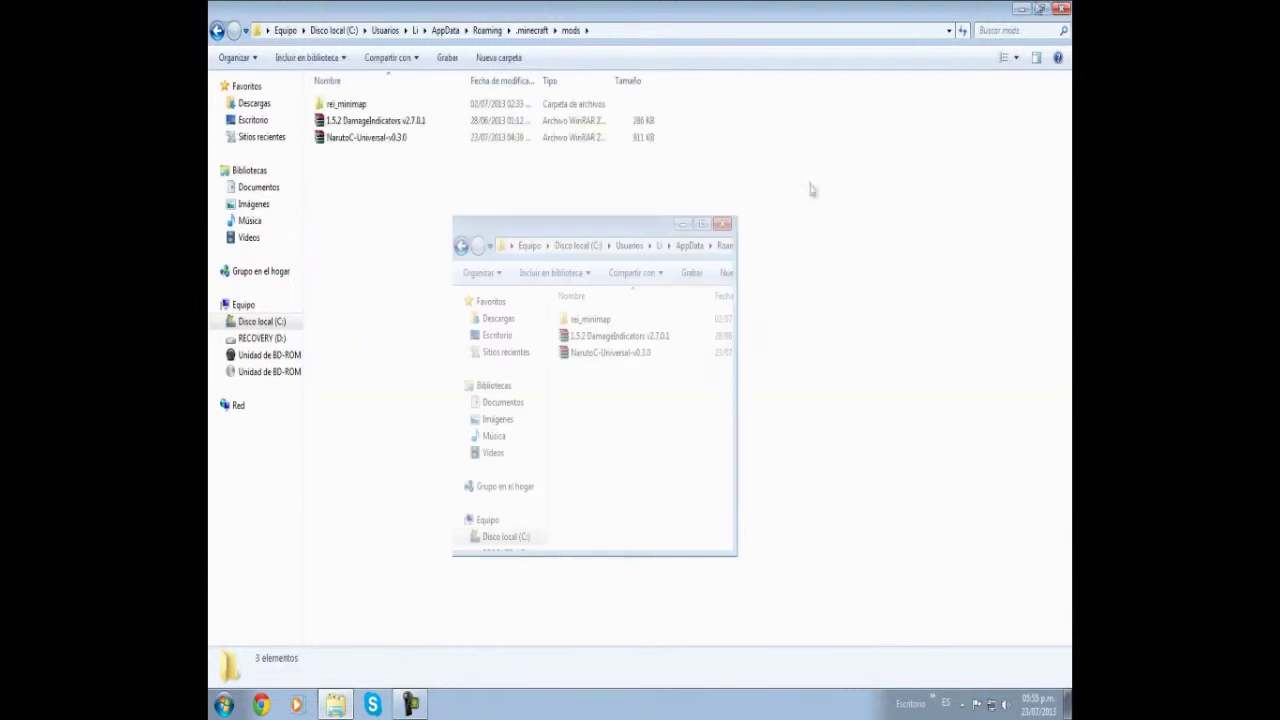
{"action": "left_click", "coordinate": [1041, 8]}
{"action": "left_click_drag", "start_coordinate": [587, 233], "coordinate": [474, 245]}
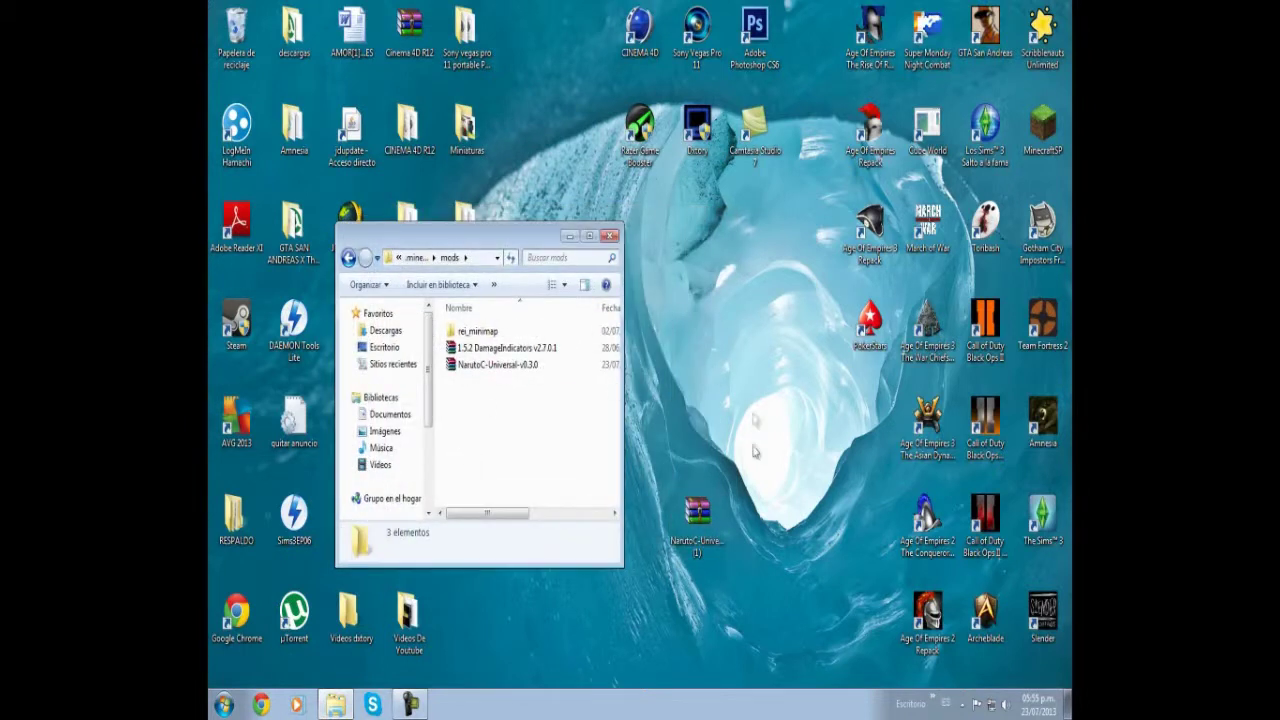
Close the mods folder window and delete the NarutoC archive from the desktop
{"action": "left_click_drag", "start_coordinate": [697, 515], "coordinate": [755, 425]}
{"action": "key", "text": "super+d"}
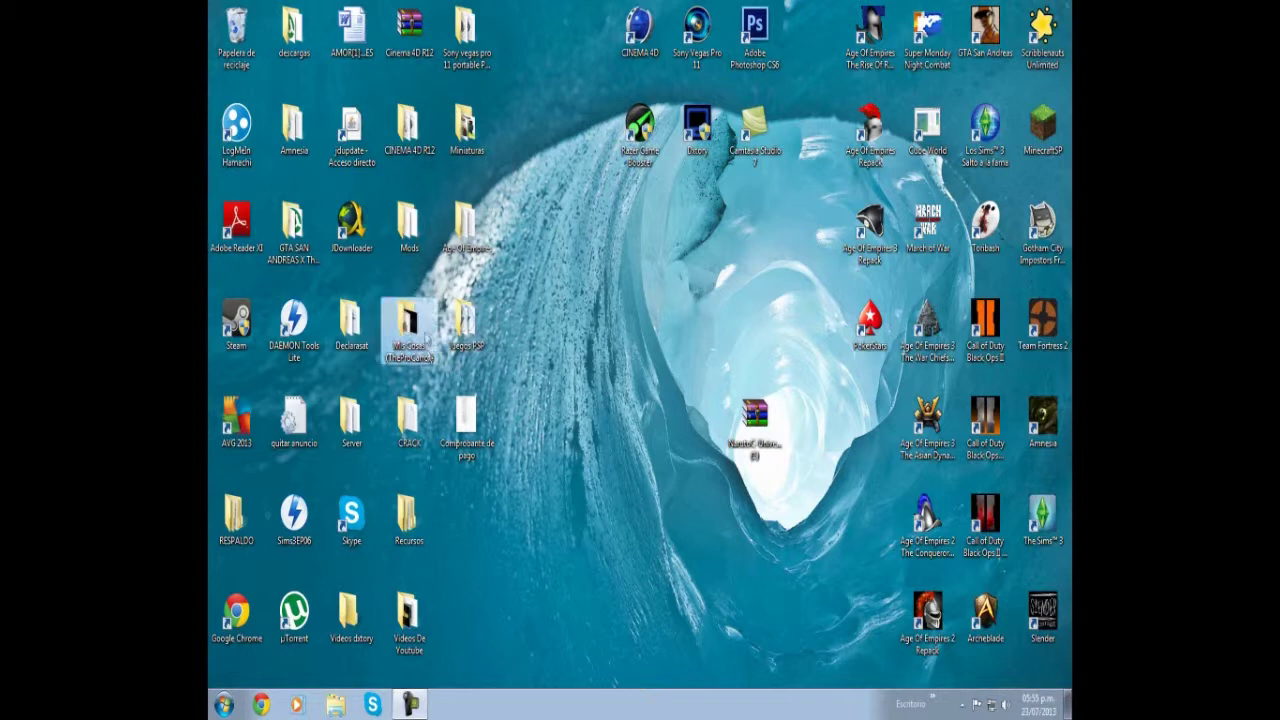
{"action": "key", "text": "Delete"}
Launch MinecraftSP, examine the Naruto C entry in the game's mod list, and return to the main menu
{"action": "left_click", "coordinate": [1044, 122]}
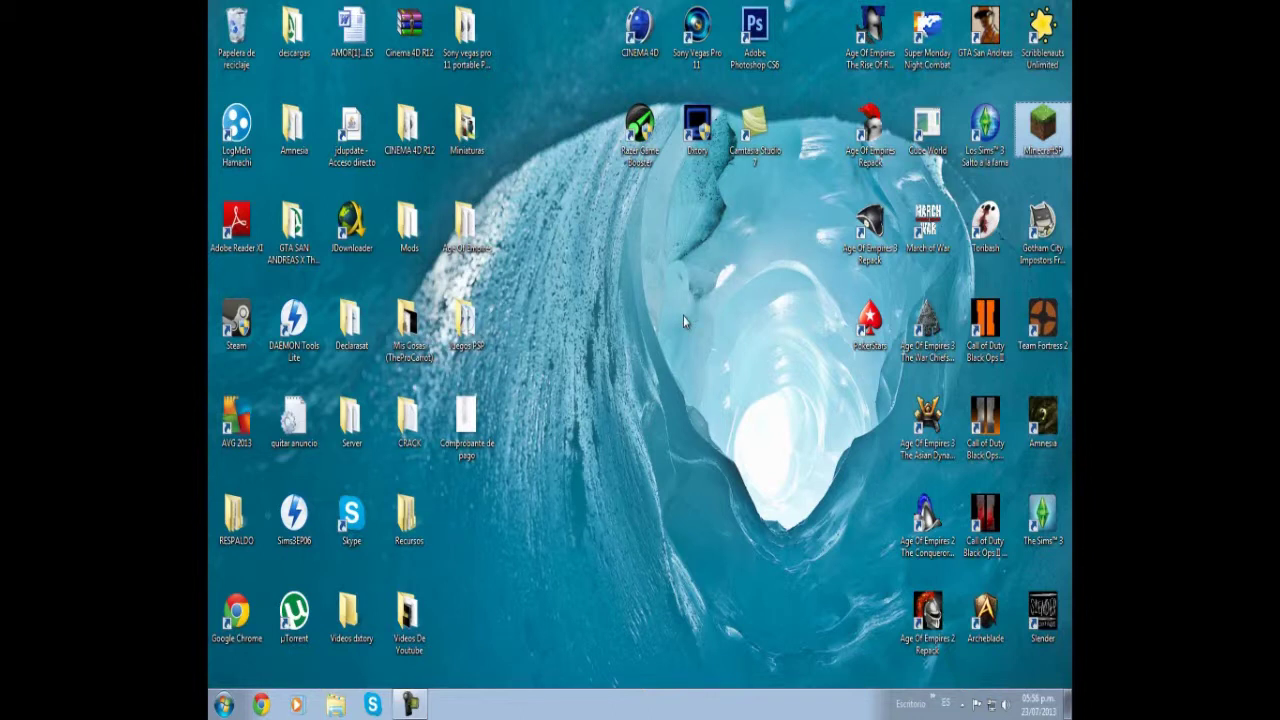
{"action": "left_click", "coordinate": [686, 375]}
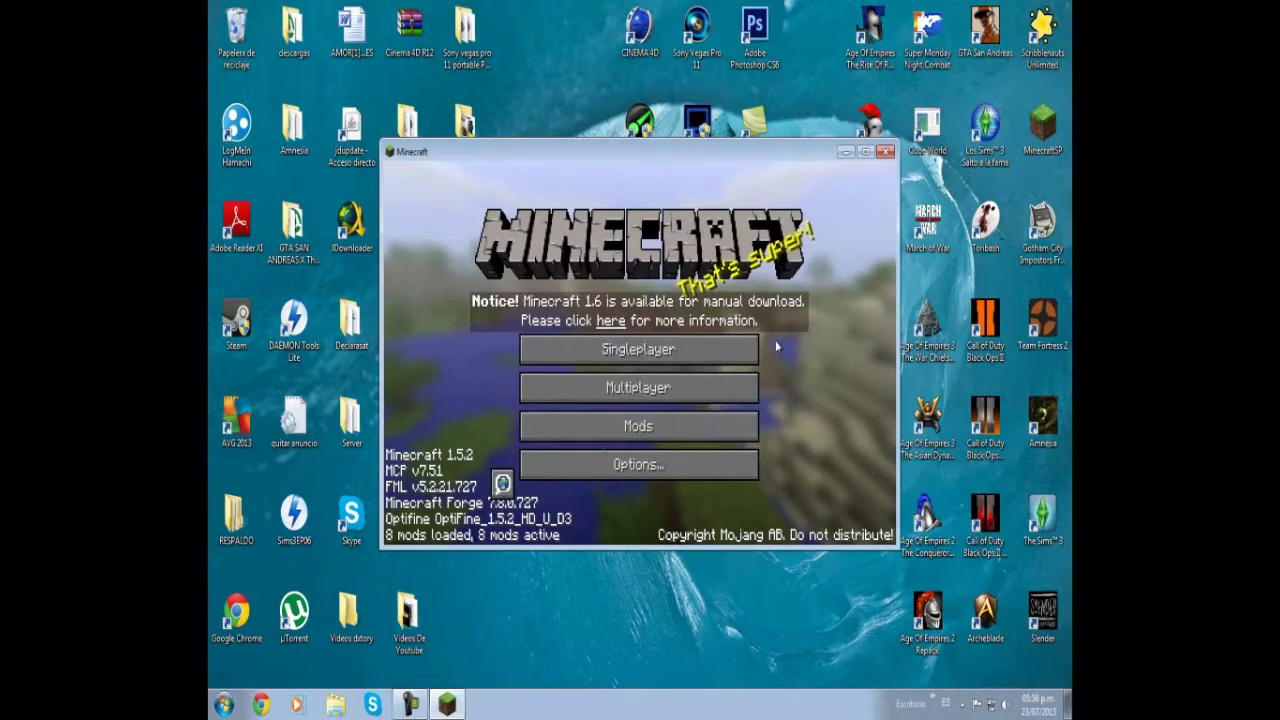
{"action": "left_click", "coordinate": [529, 424]}
{"action": "scroll", "coordinate": [509, 345], "scroll_direction": "down", "scroll_amount": 5}
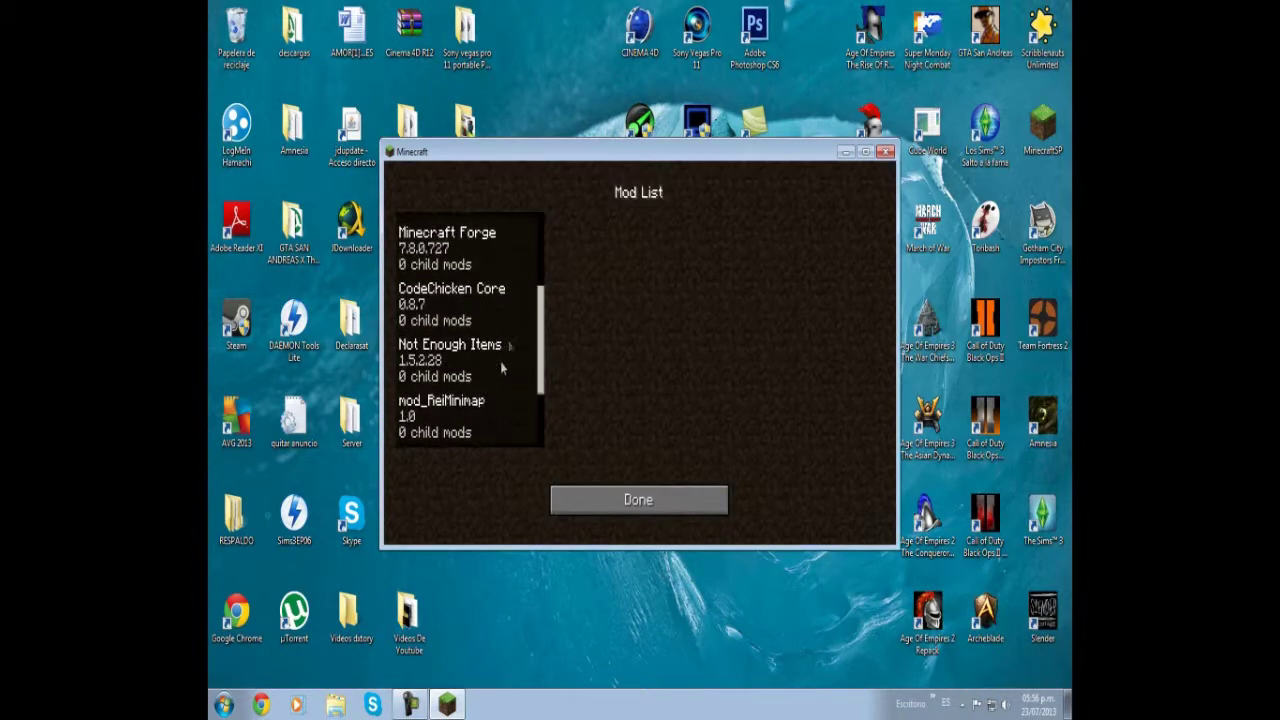
{"action": "scroll", "coordinate": [473, 370], "scroll_direction": "up", "scroll_amount": 4}
{"action": "scroll", "coordinate": [481, 381], "scroll_direction": "down", "scroll_amount": 2}
{"action": "scroll", "coordinate": [481, 381], "scroll_direction": "down", "scroll_amount": 3}
{"action": "left_click", "coordinate": [469, 432]}
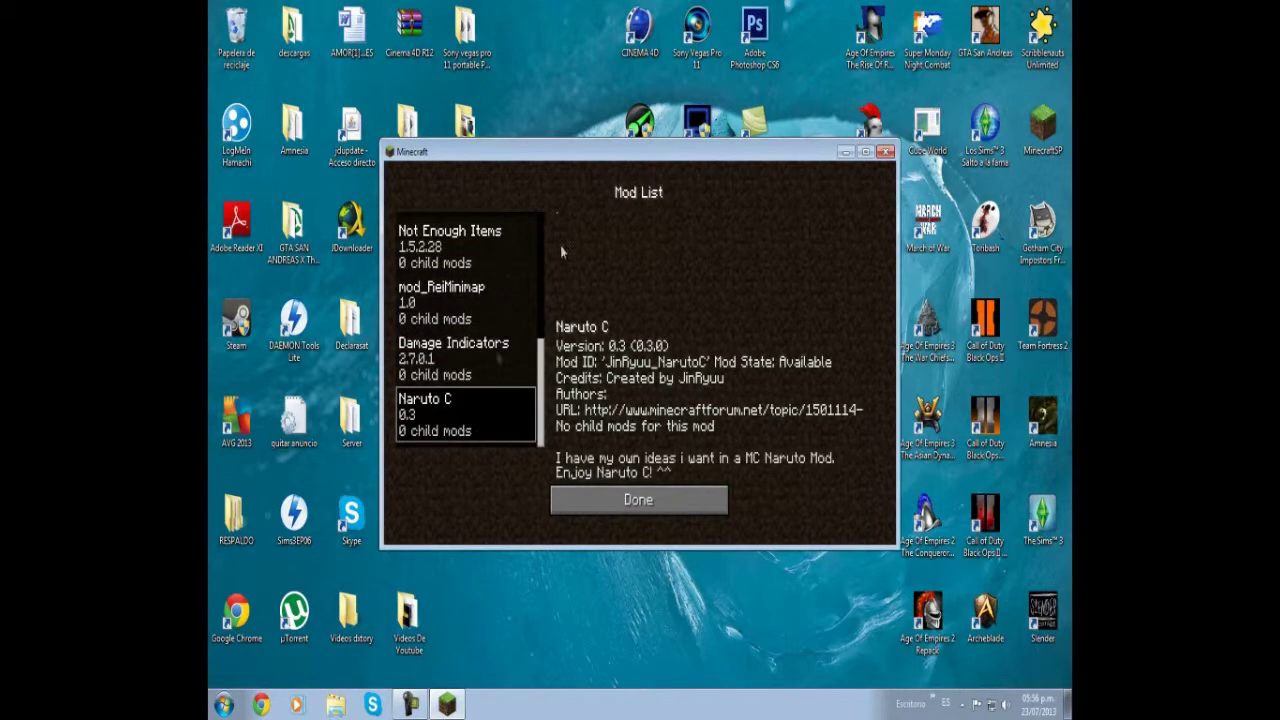
{"action": "left_click", "coordinate": [645, 501]}
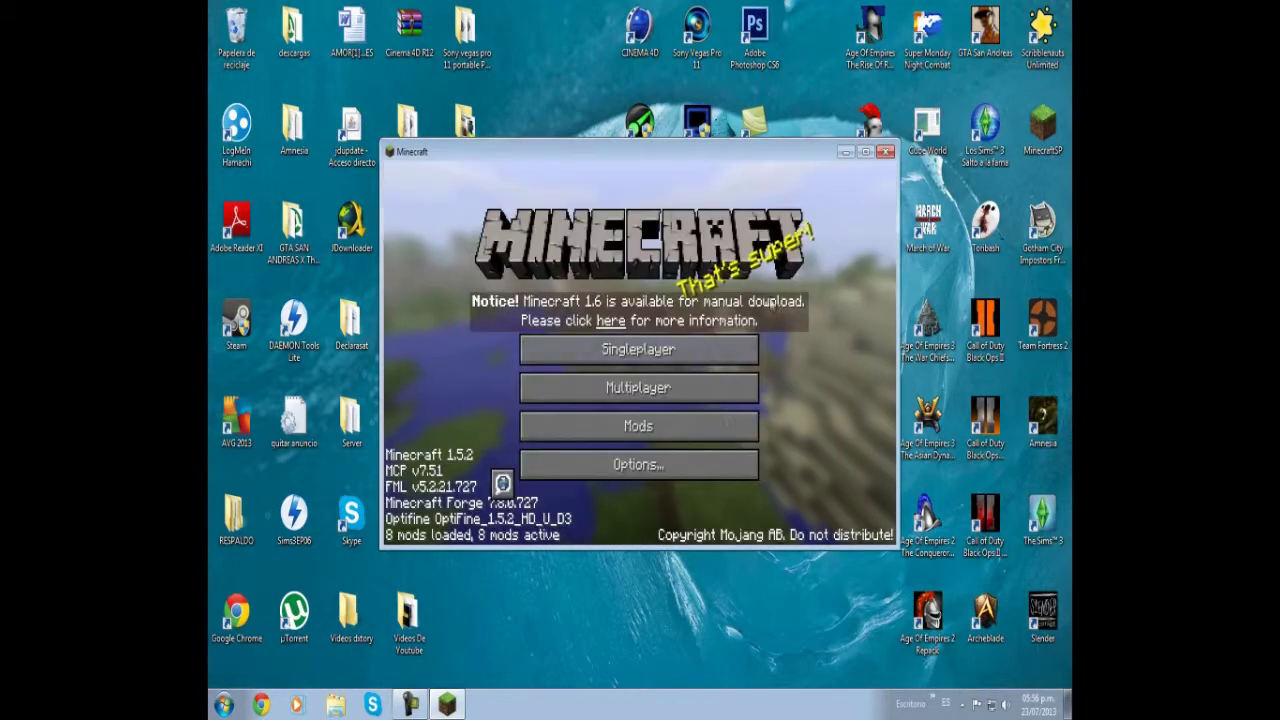